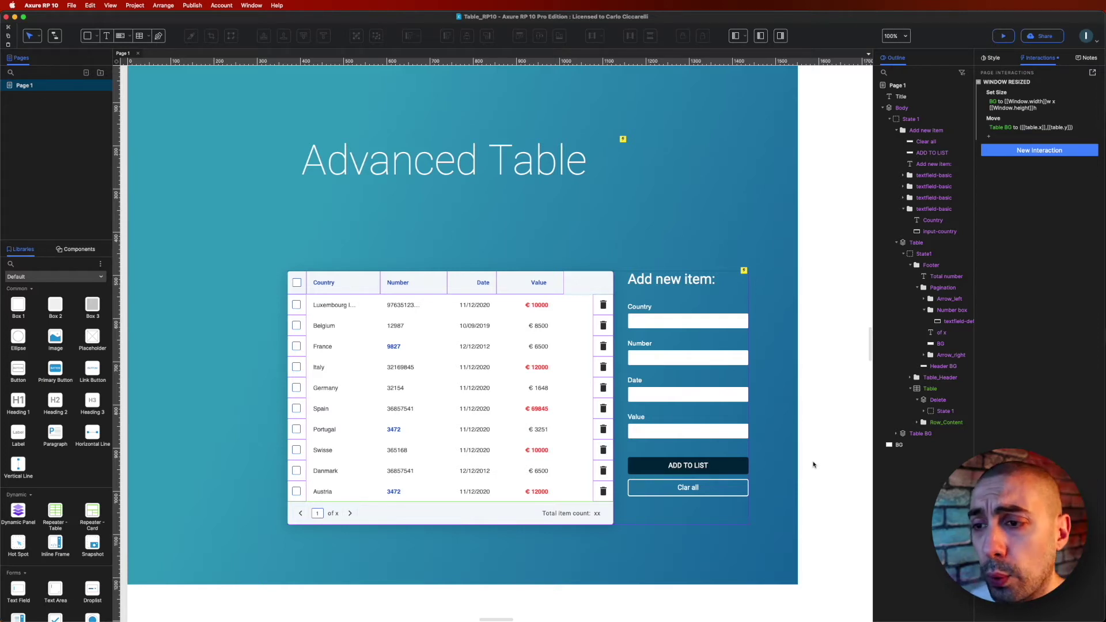
Open the Table repeater's 14-row dataset (Country, Number, Date, Value) and move it beside the table
left_click(318, 516)
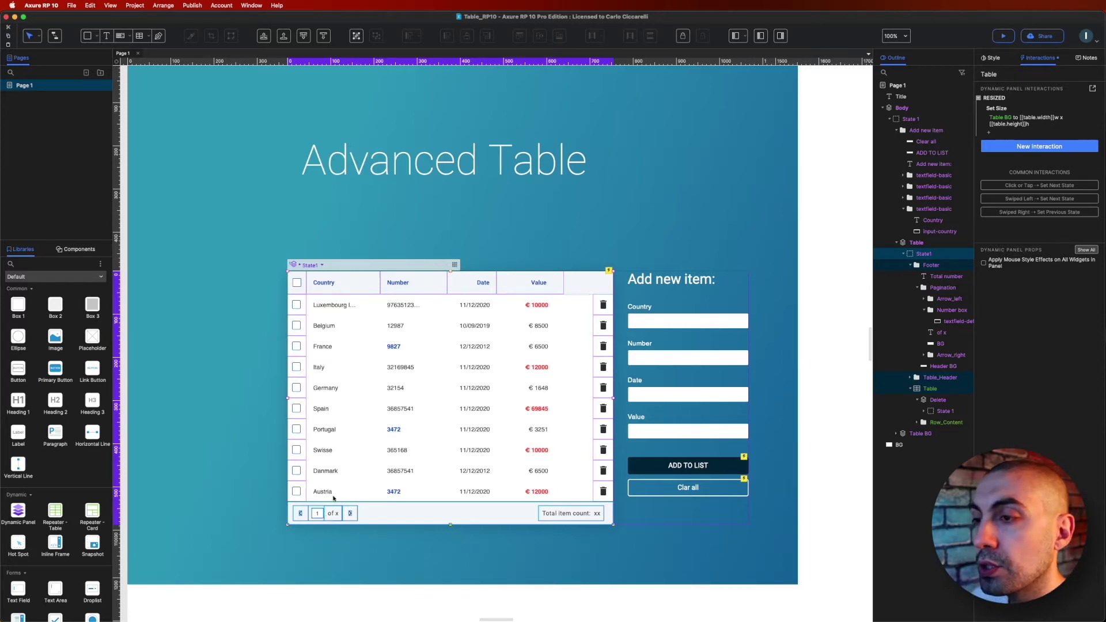
double_click(344, 394)
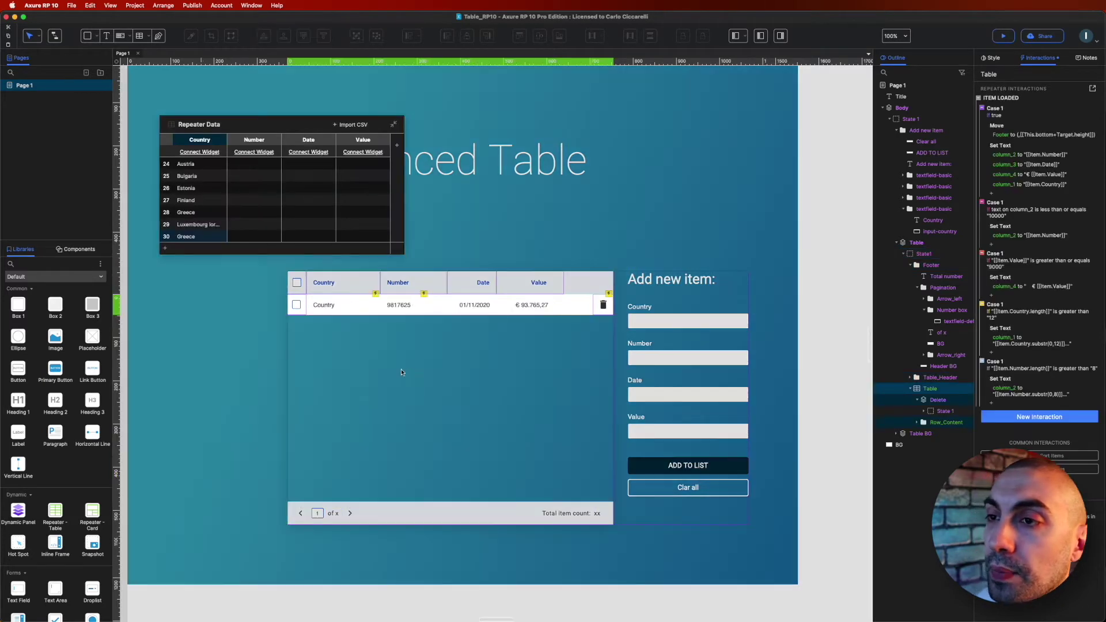
left_click(257, 361)
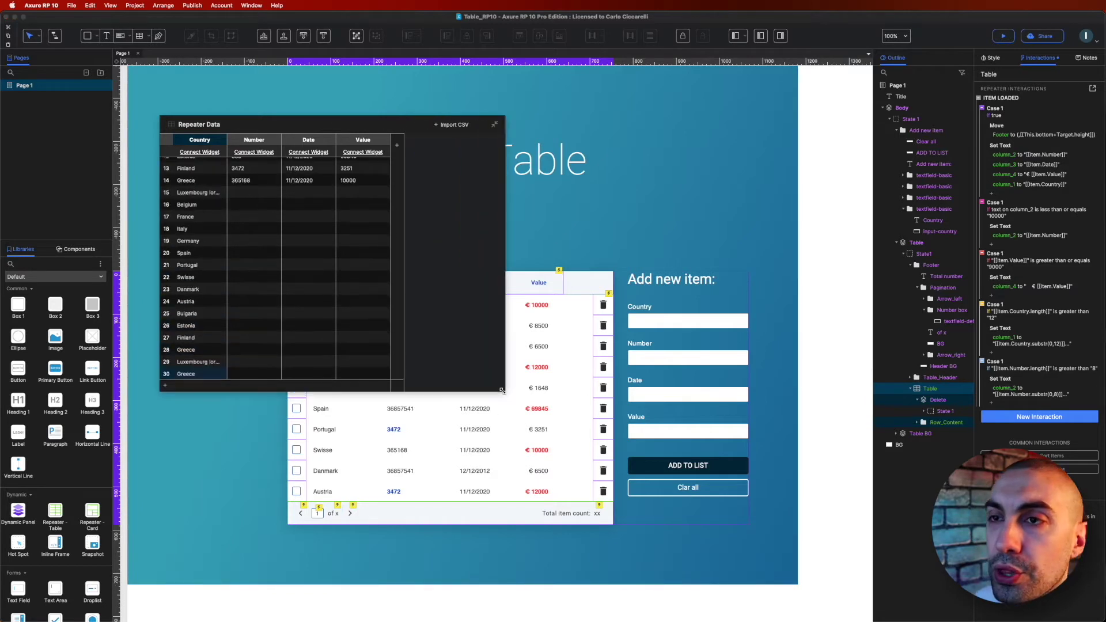
scroll(383, 172, "up", 5)
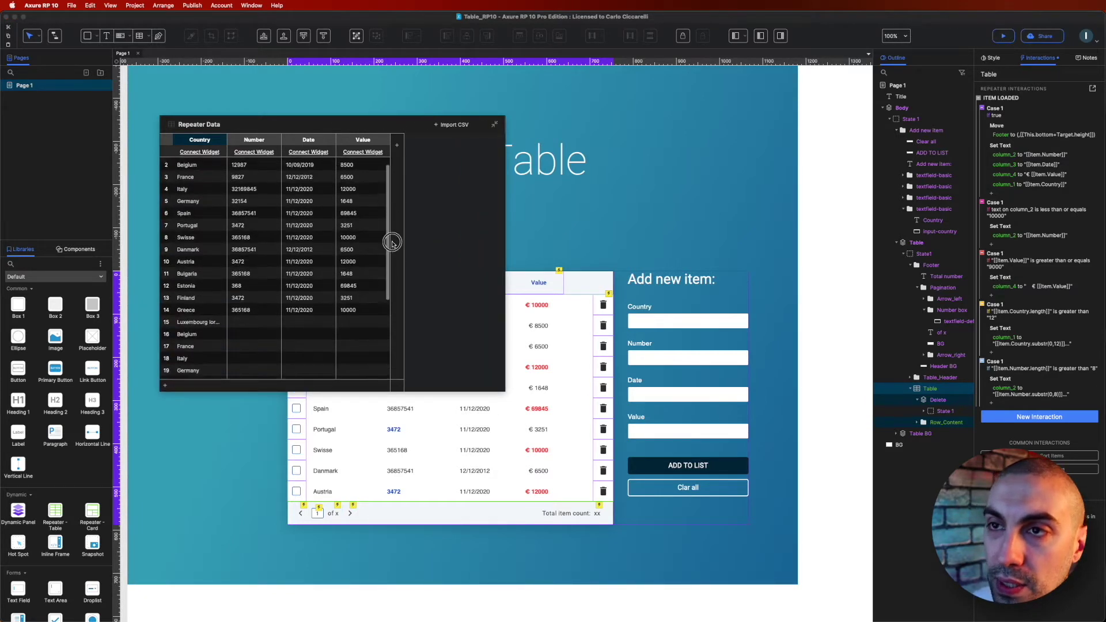
scroll(387, 246, "down", 5)
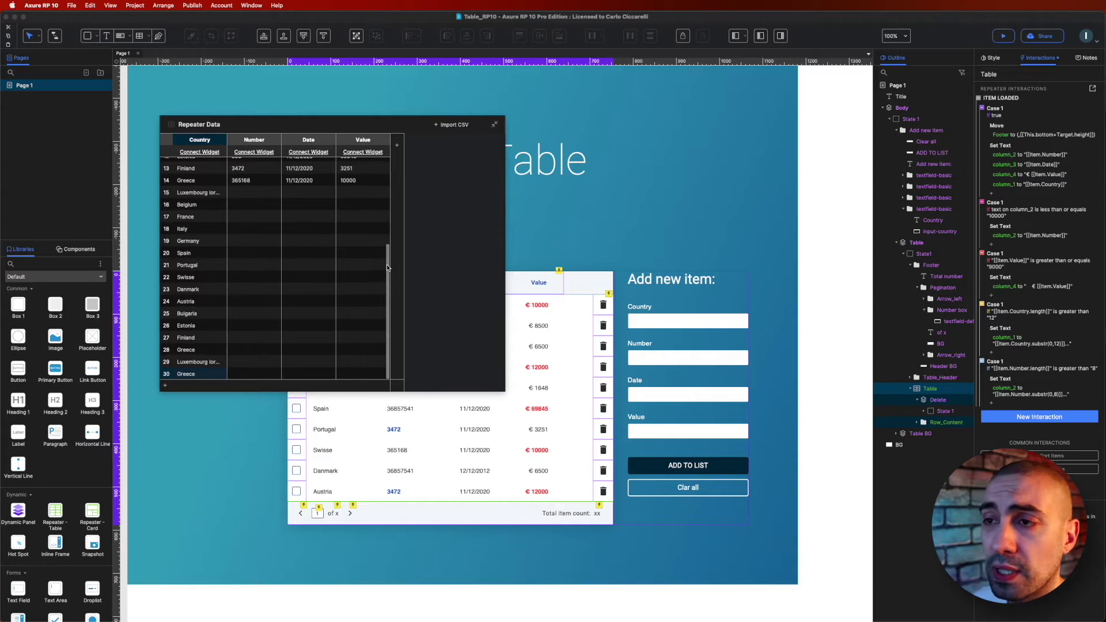
left_click_drag(388, 268, 396, 185)
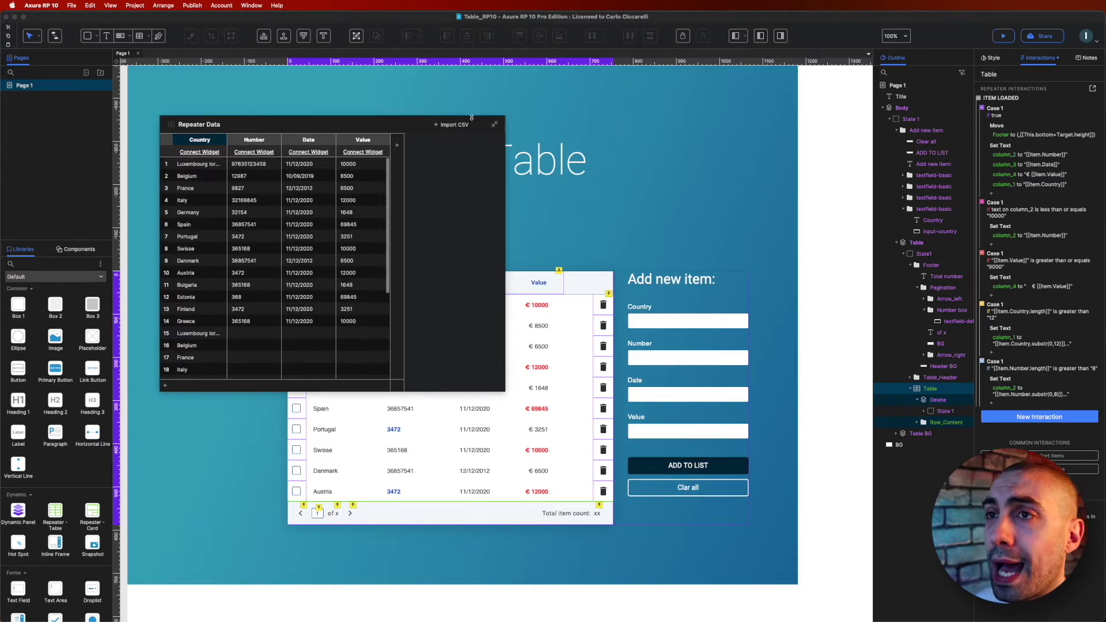
left_click_drag(367, 121, 530, 122)
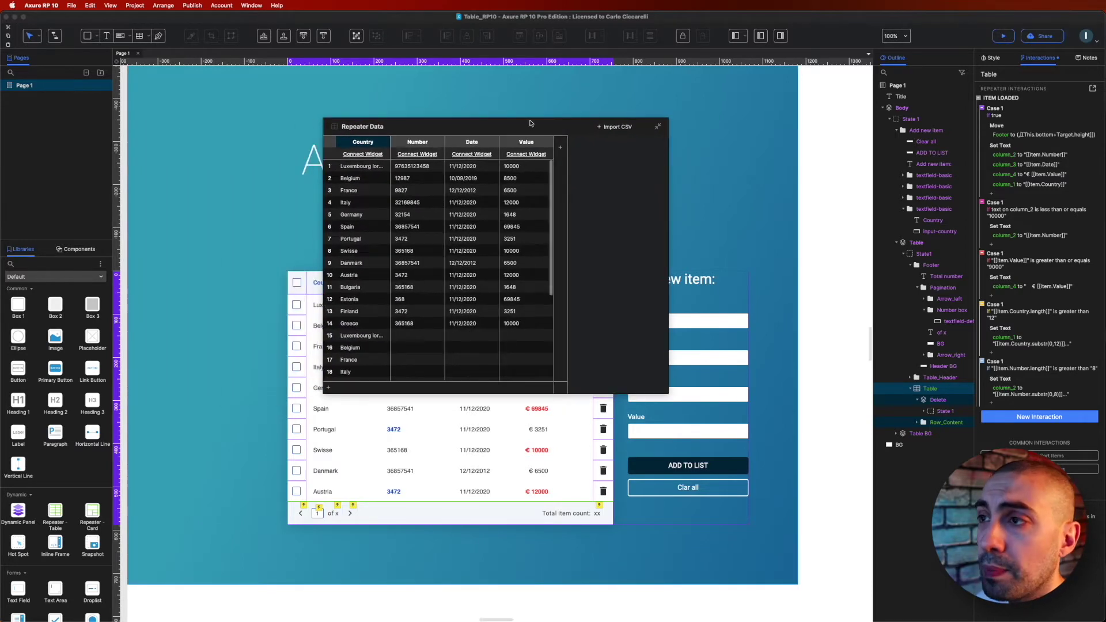
Show the repeater's Style settings: Multiple Pages pagination with 10 items per page
left_click(992, 59)
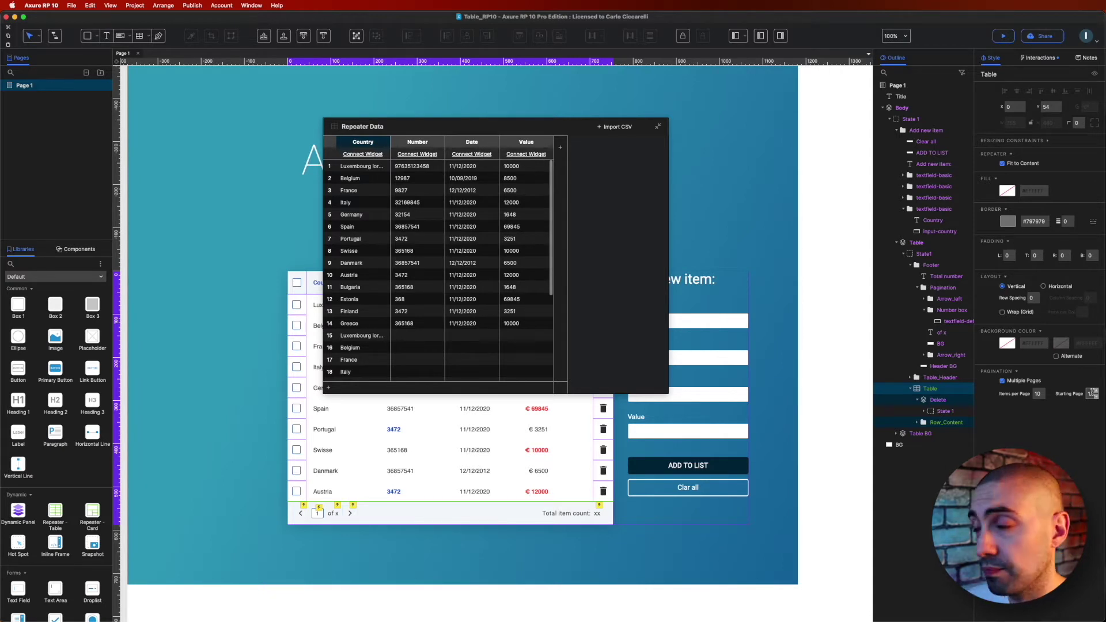
Select the footer's page-number text field and rename it 'textfield-page number'
left_click(724, 173)
double_click(319, 514)
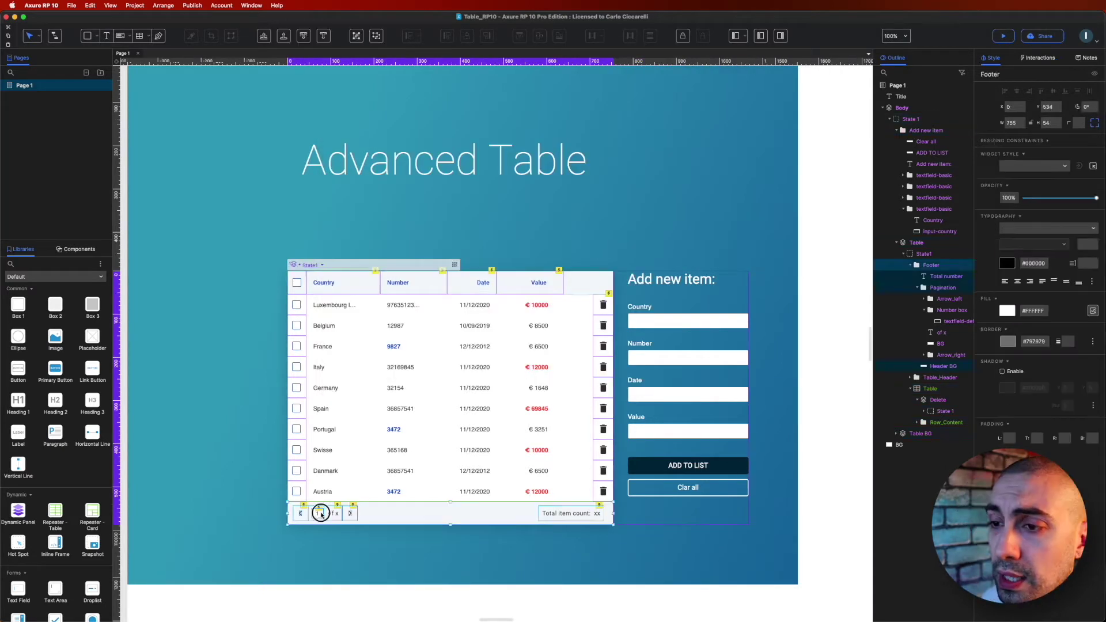
left_click(319, 515)
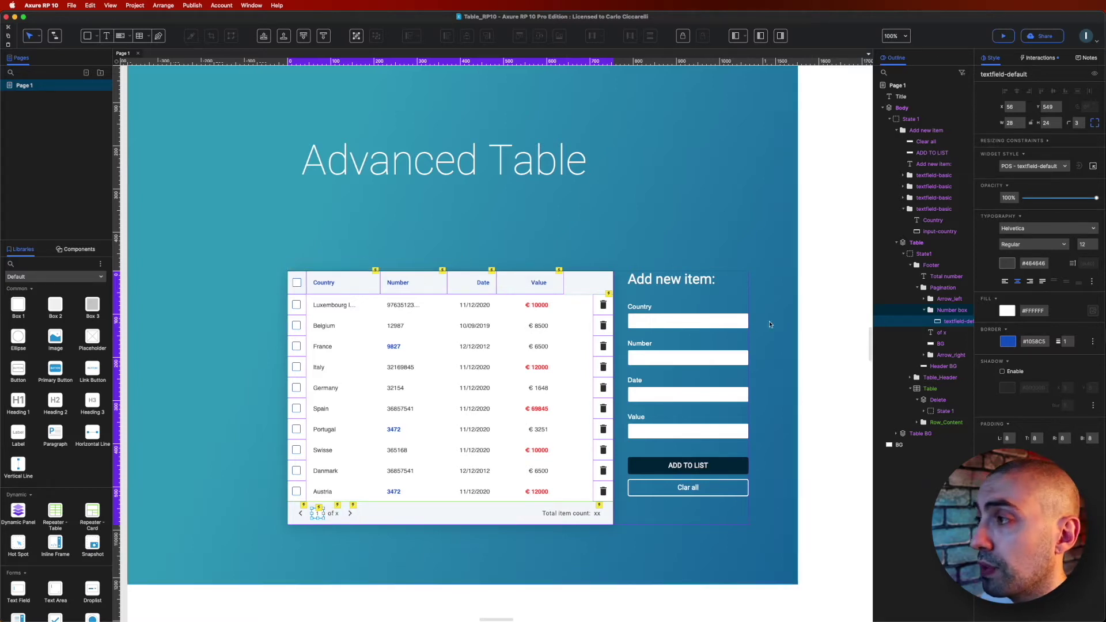
left_click(1055, 75)
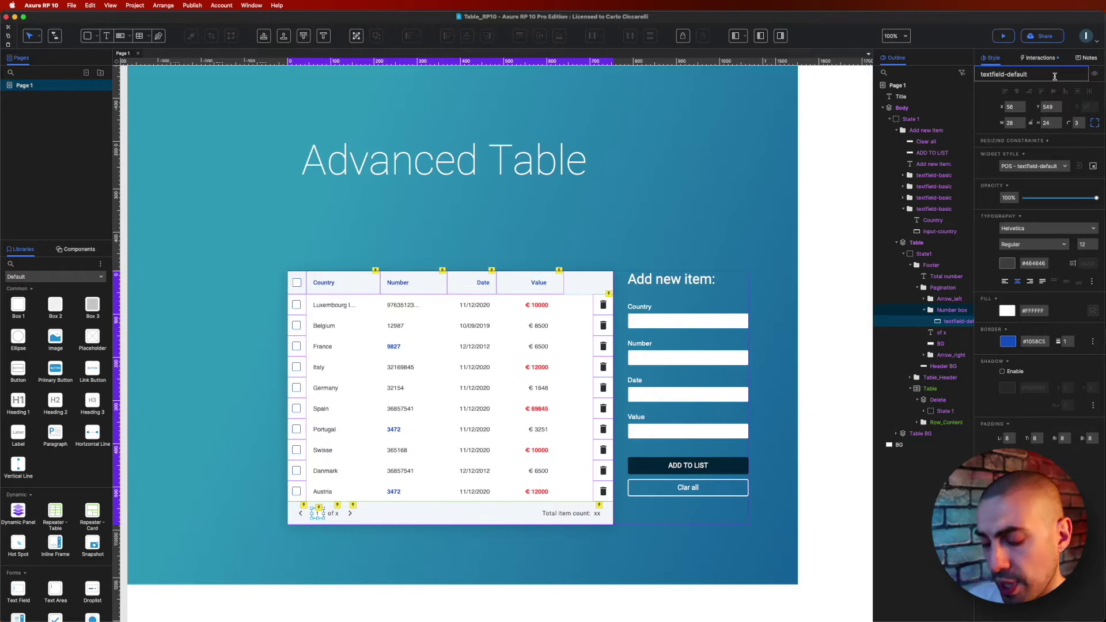
key("BackSpace")
key("BackSpace")
key("BackSpace")
key("BackSpace")
key("BackSpace")
key("BackSpace")
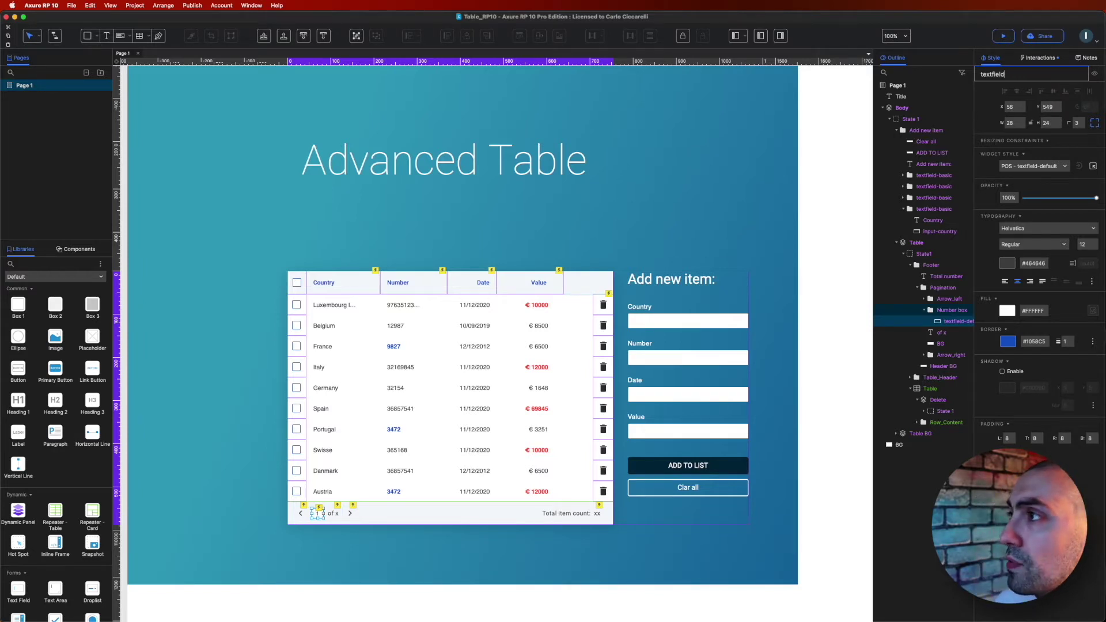
type("-page number")
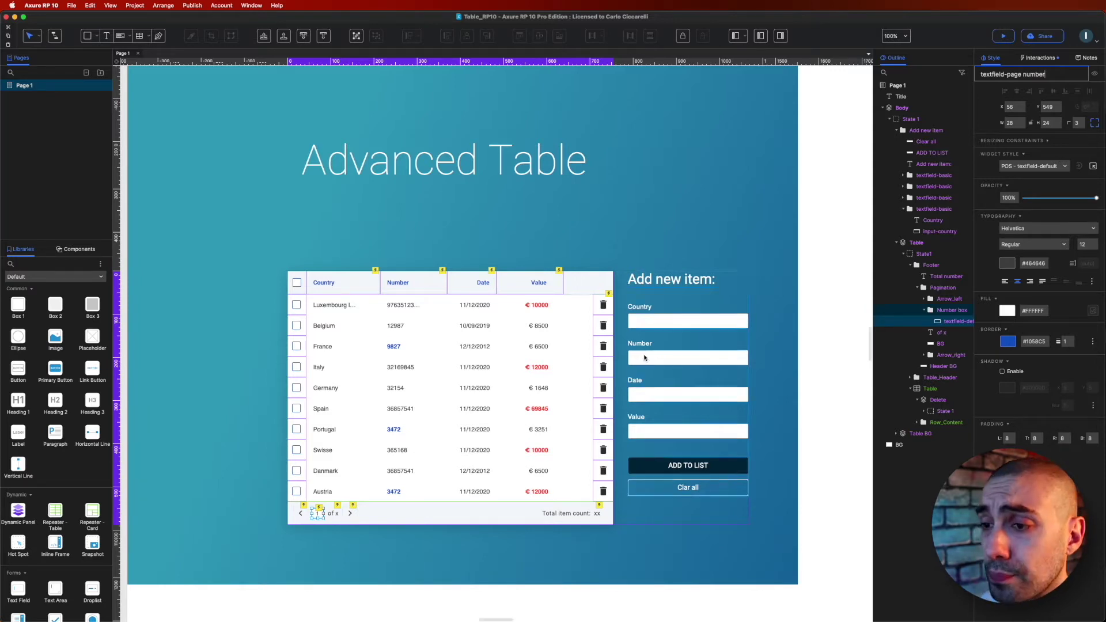
Add a Loaded event with a Set Text action on This Widget and open its value expression
left_click(1040, 58)
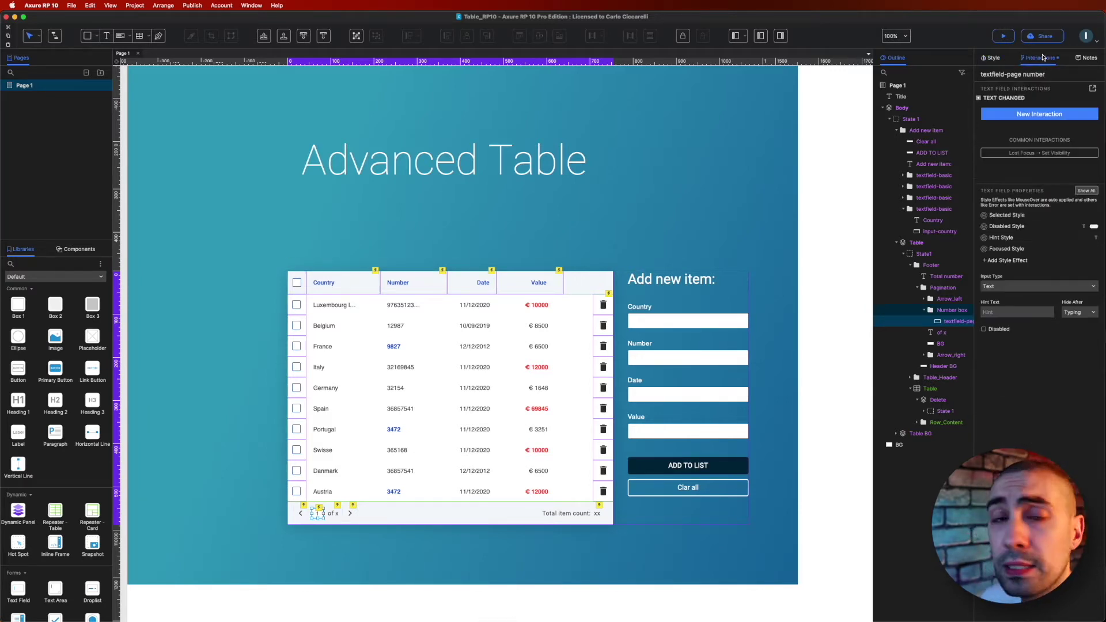
left_click(1040, 113)
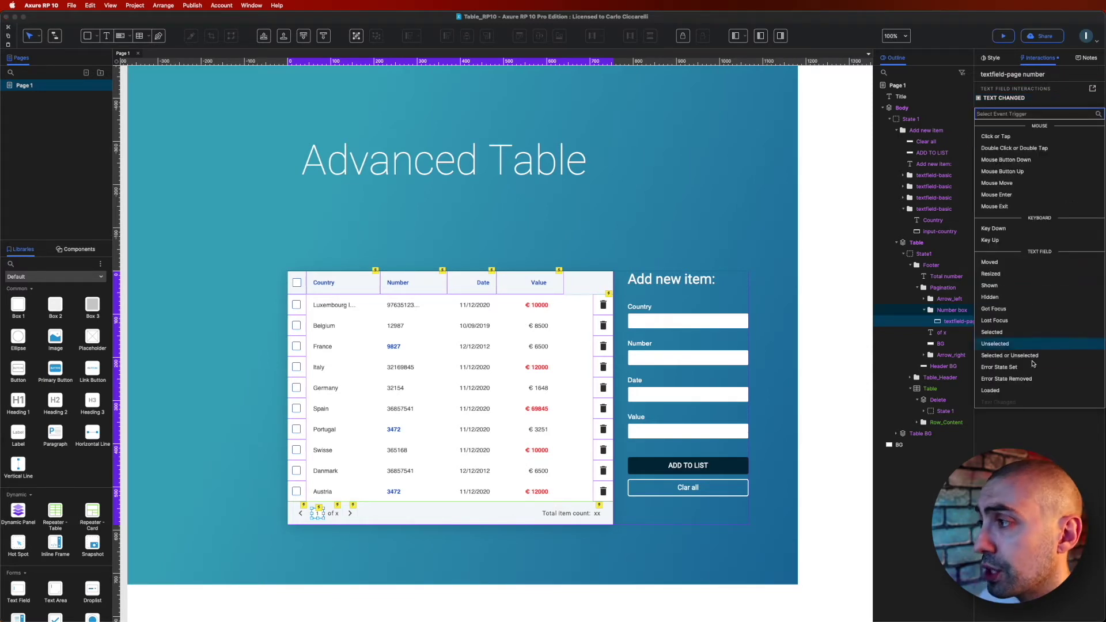
left_click(1031, 390)
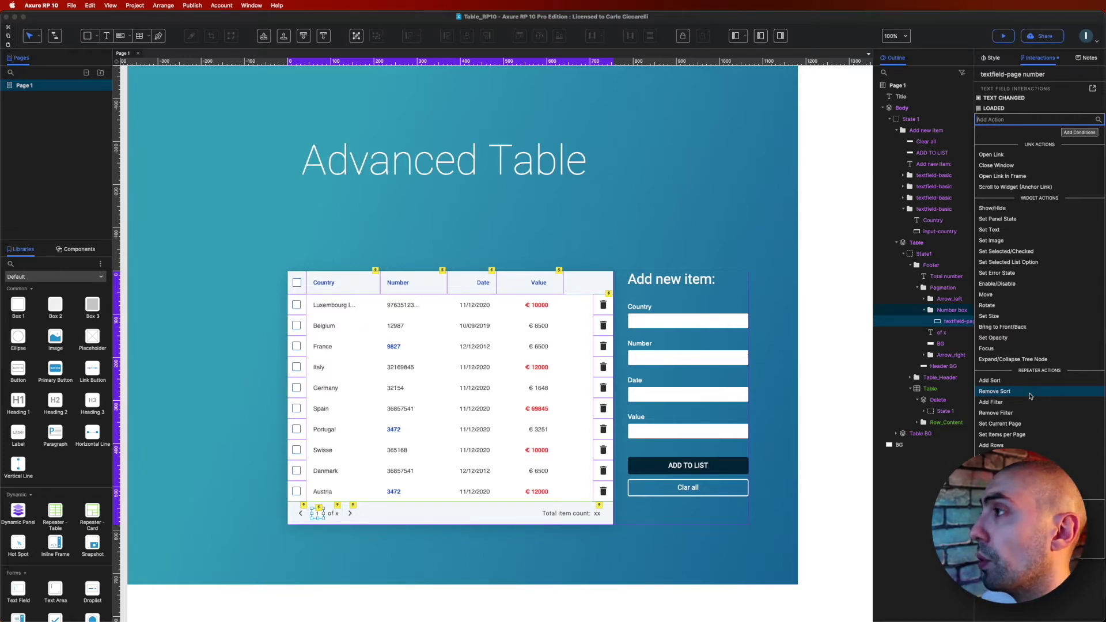
left_click(1016, 231)
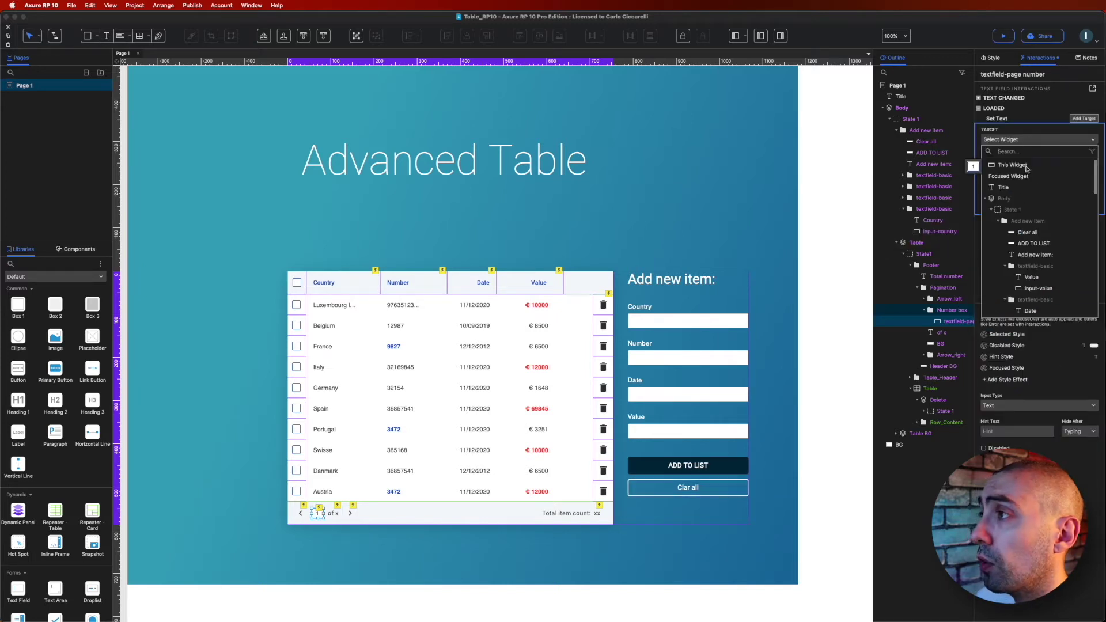
left_click(1027, 168)
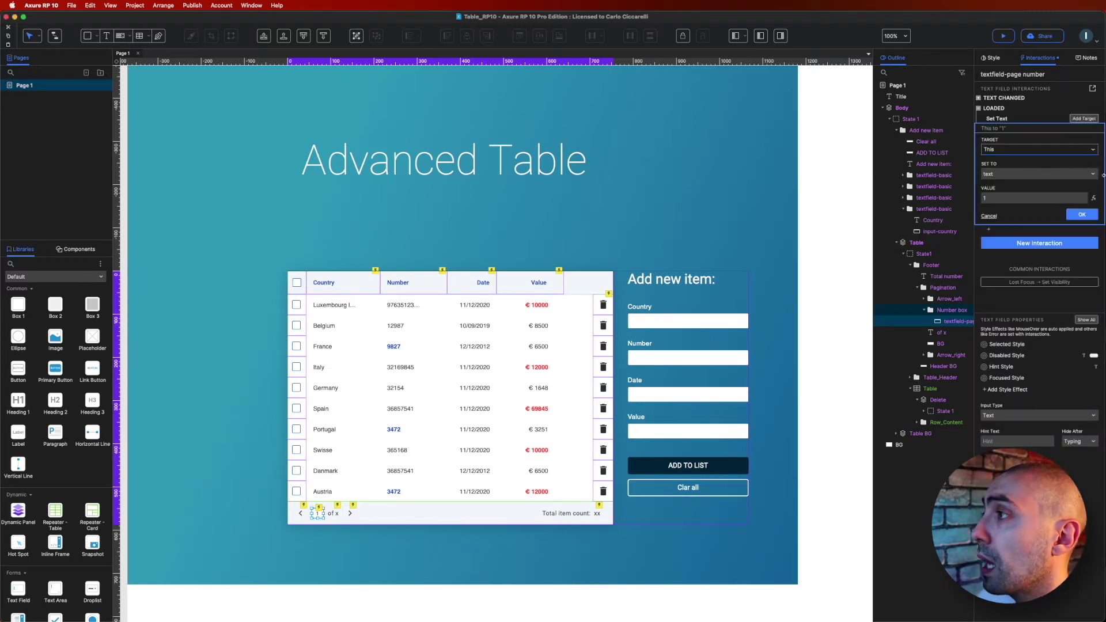
left_click(1094, 198)
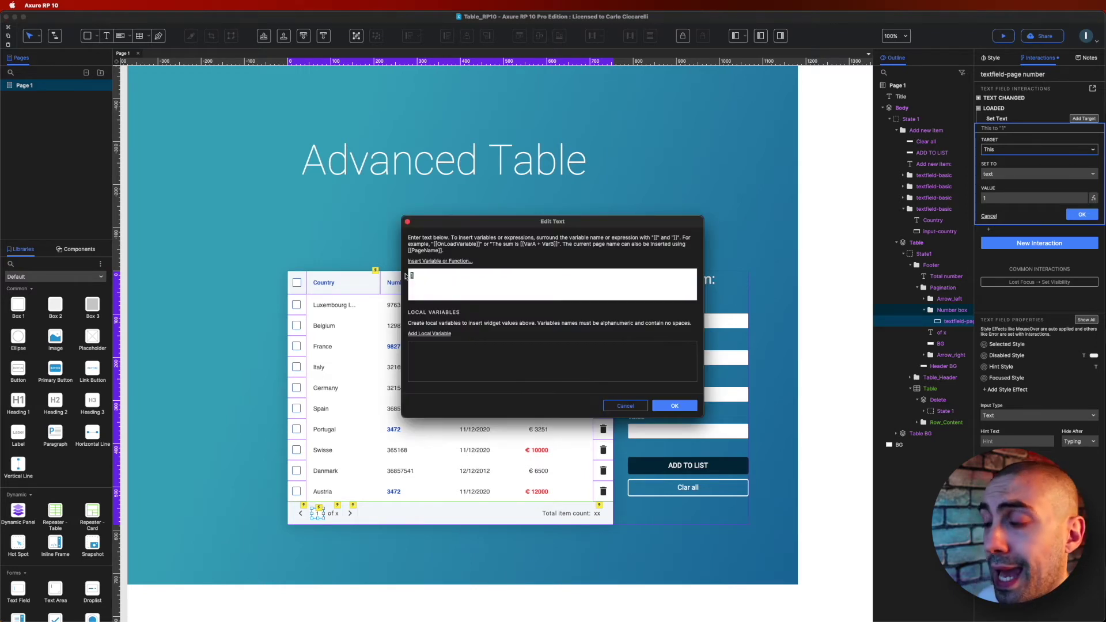
Replace the value with the expression [[table.pageIndex]]
key("BackSpace")
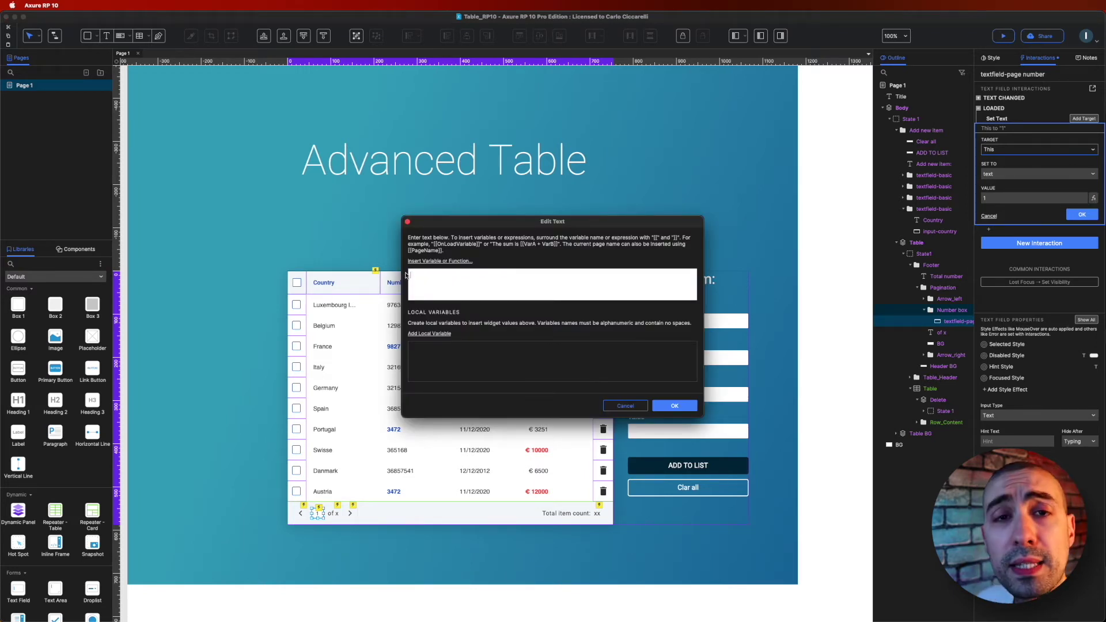
left_click(434, 261)
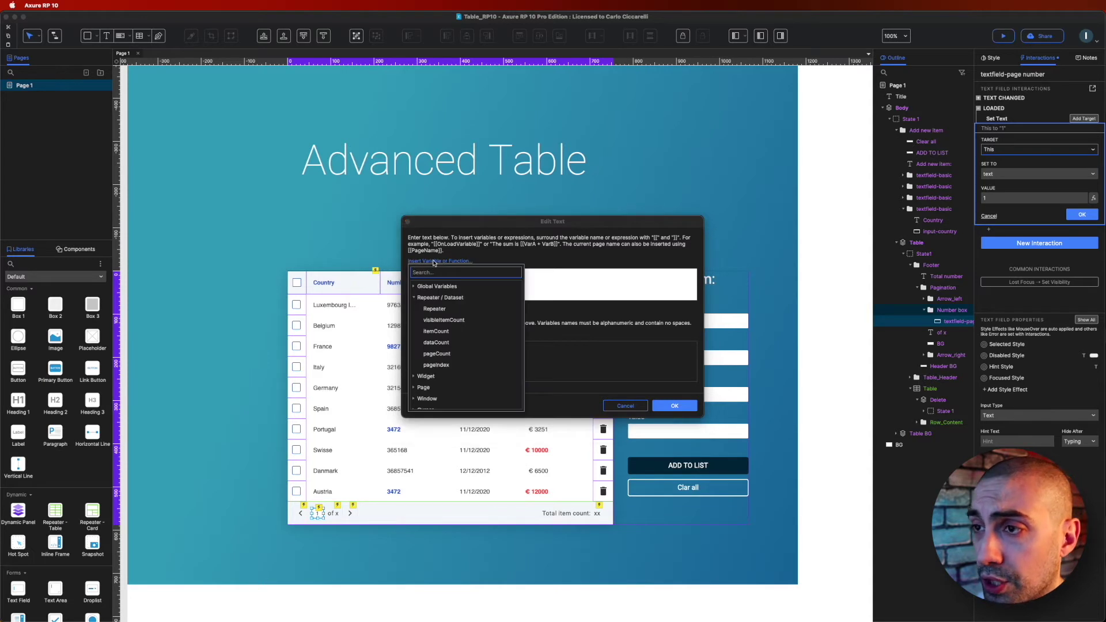
left_click(444, 367)
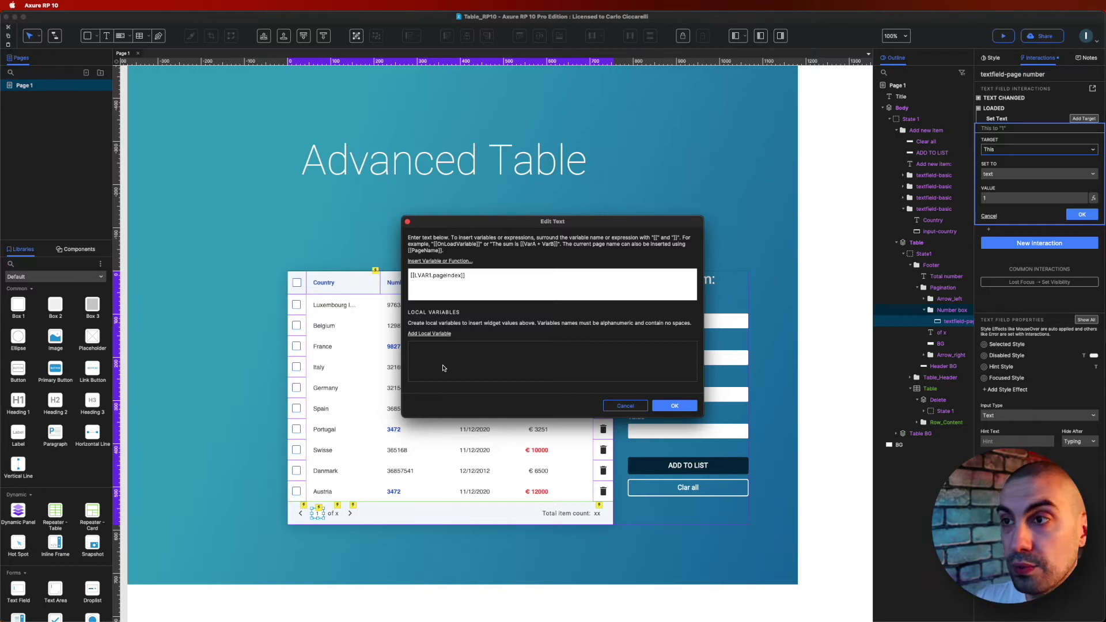
double_click(426, 277)
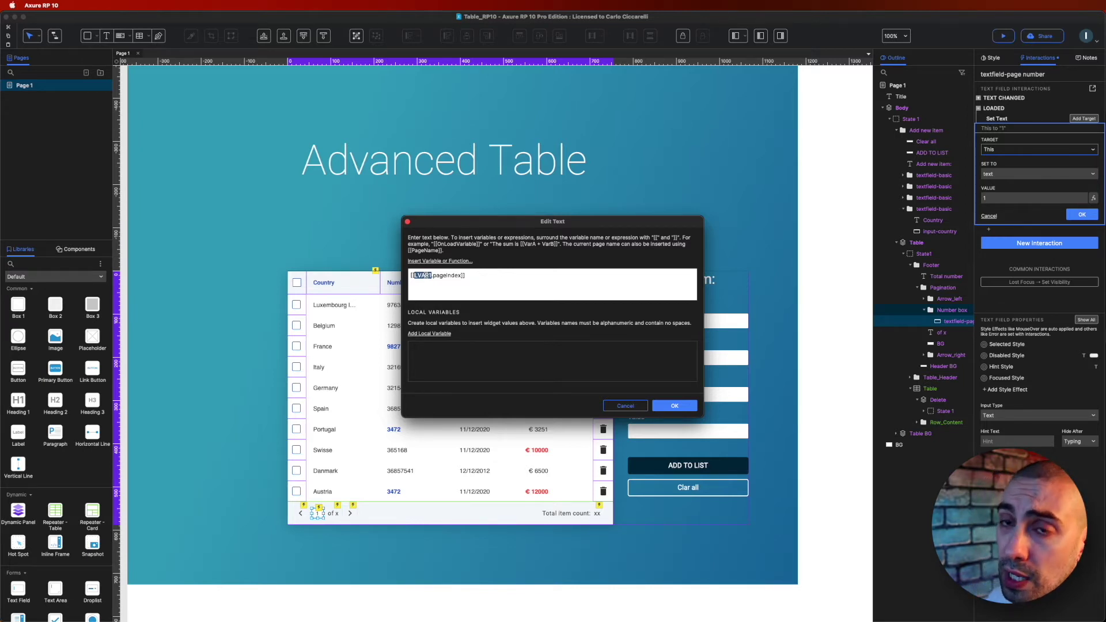
type("table")
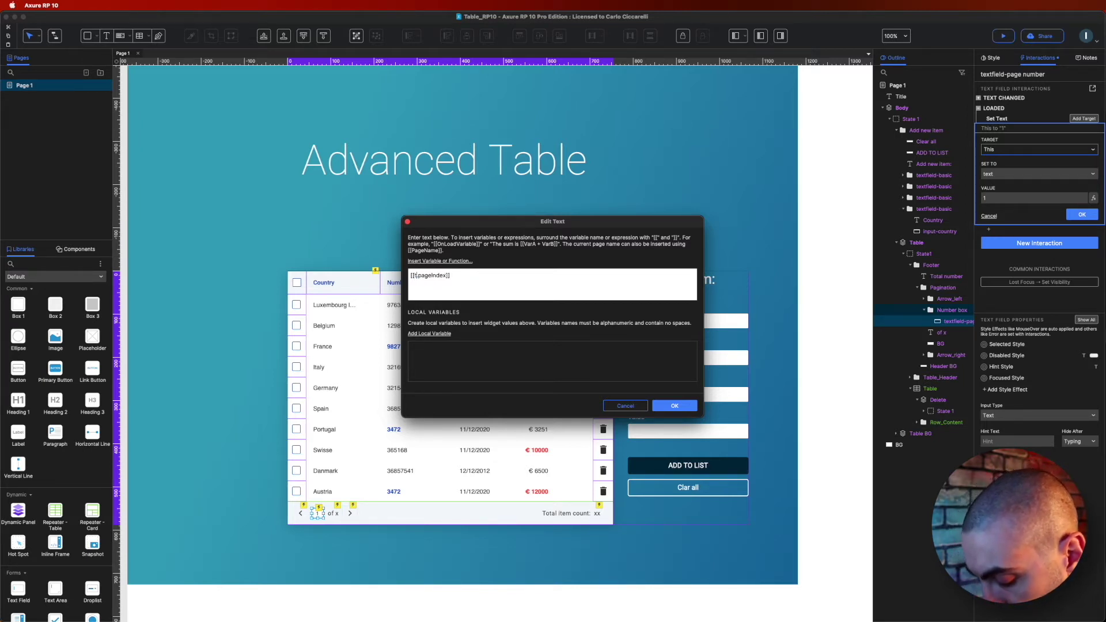
Add a local variable named 'table' that refers to a widget
left_click(430, 334)
double_click(436, 350)
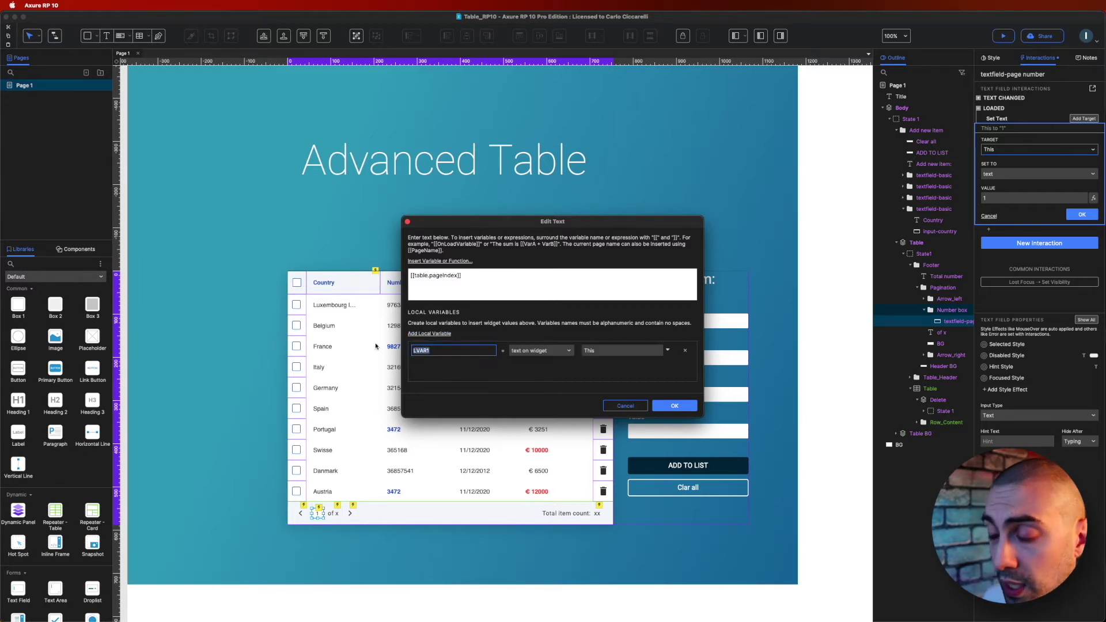
type("table")
left_click(552, 351)
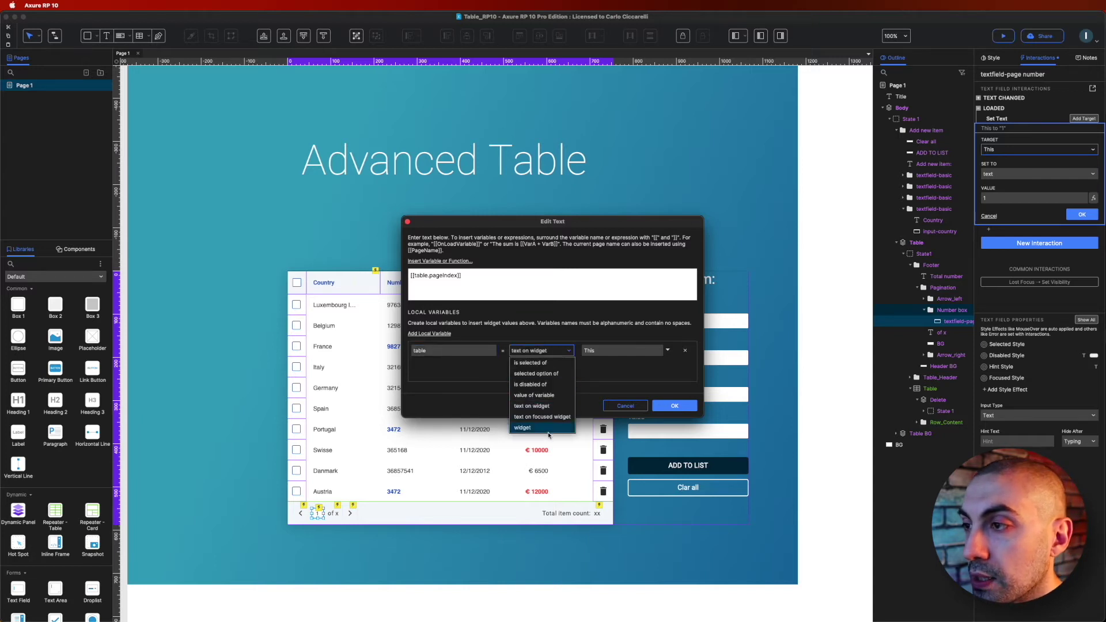
left_click(549, 430)
left_click(622, 351)
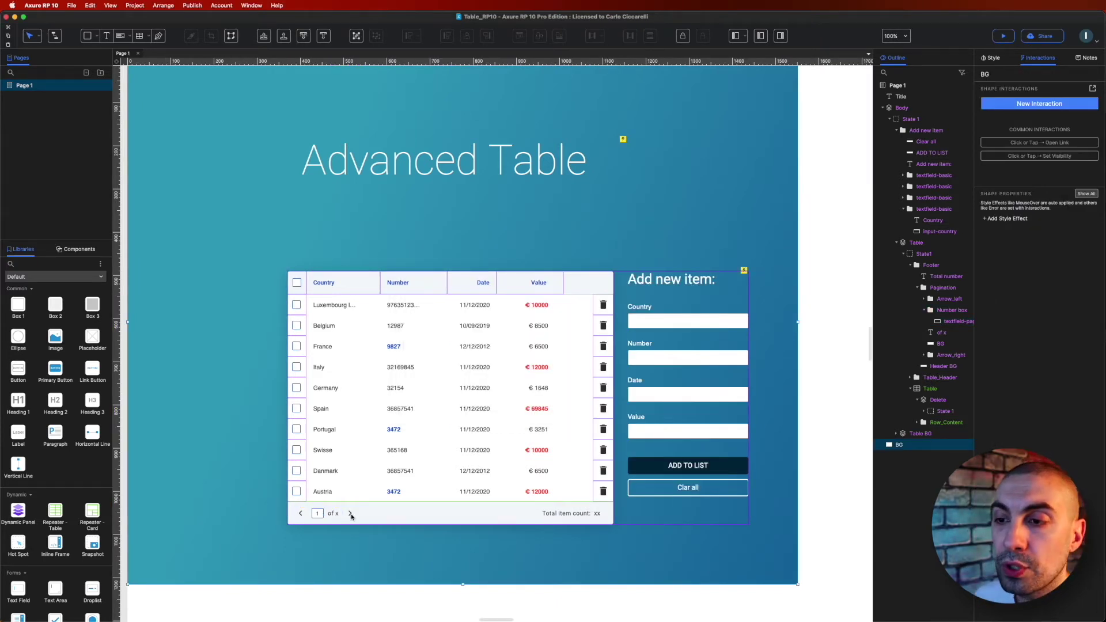
Add a Set Text action to Arrow_right's Case 1 and filter its targets to textfield-page number
left_click(352, 515)
left_click(352, 515)
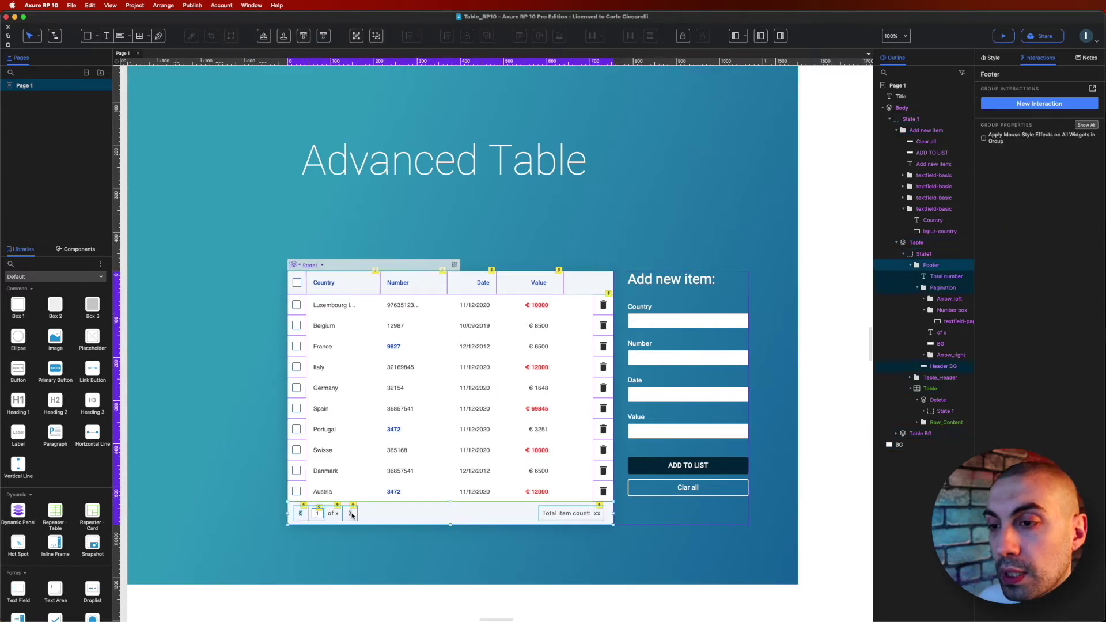
left_click(352, 515)
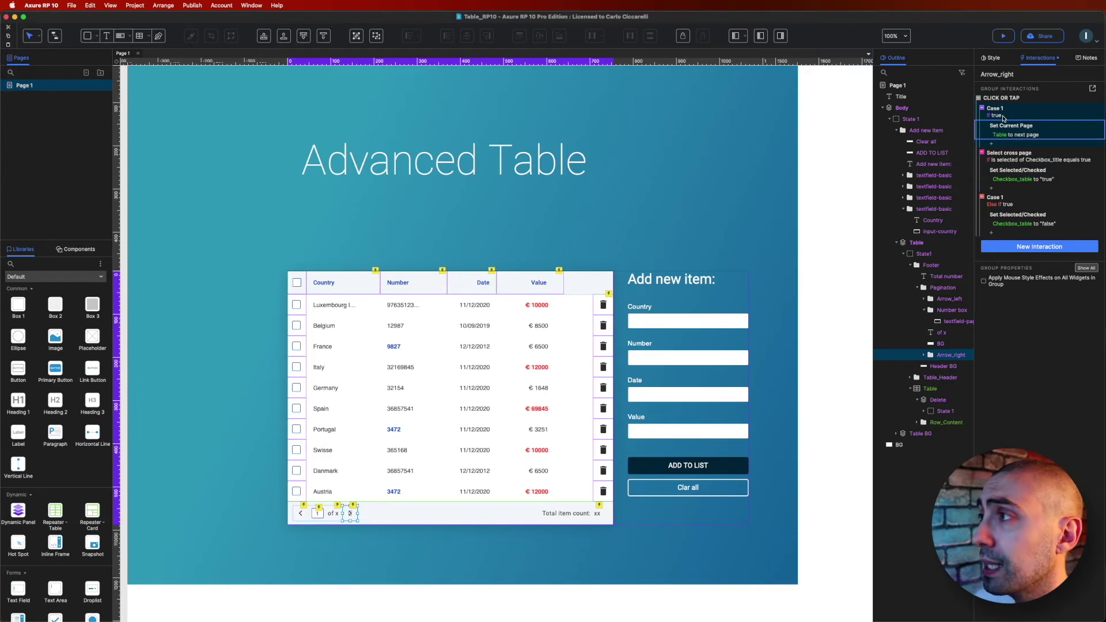
left_click(1005, 144)
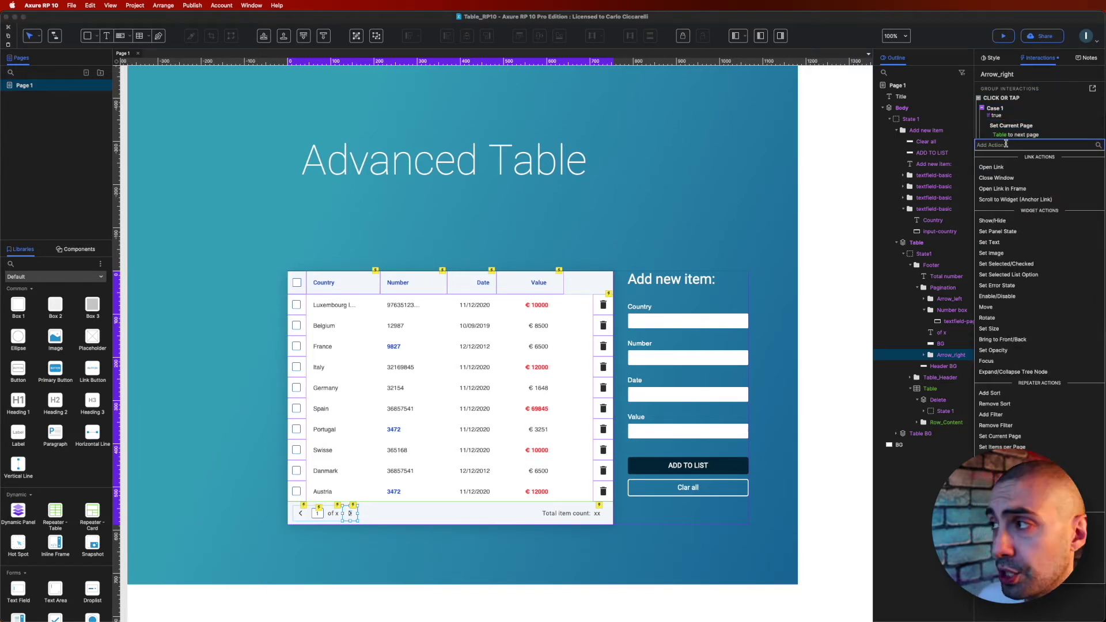
left_click(1007, 244)
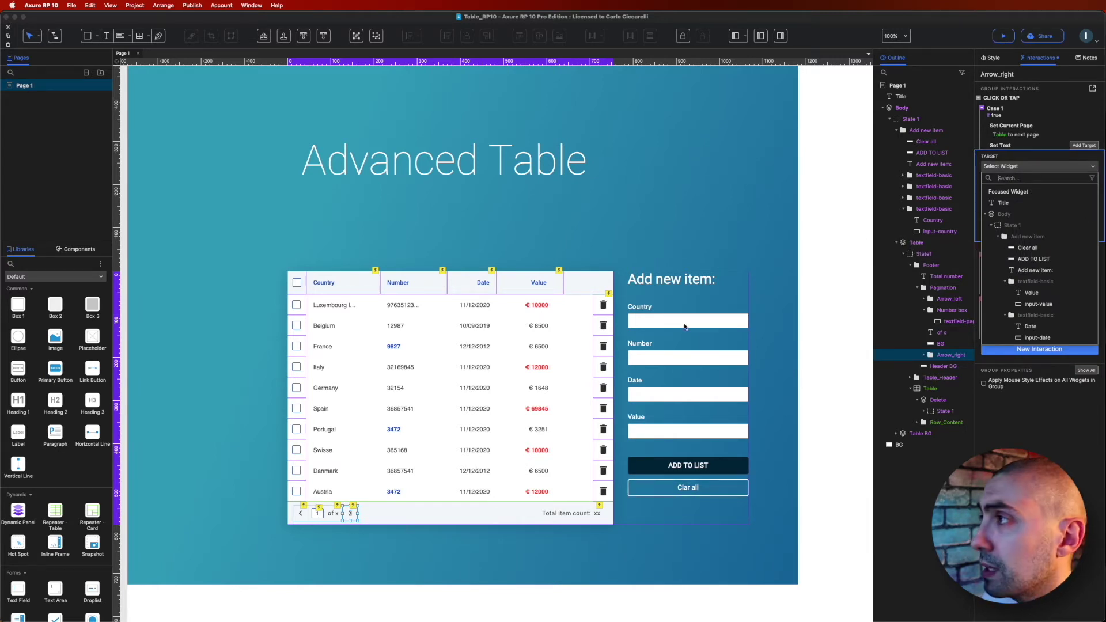
type("textfield-page number")
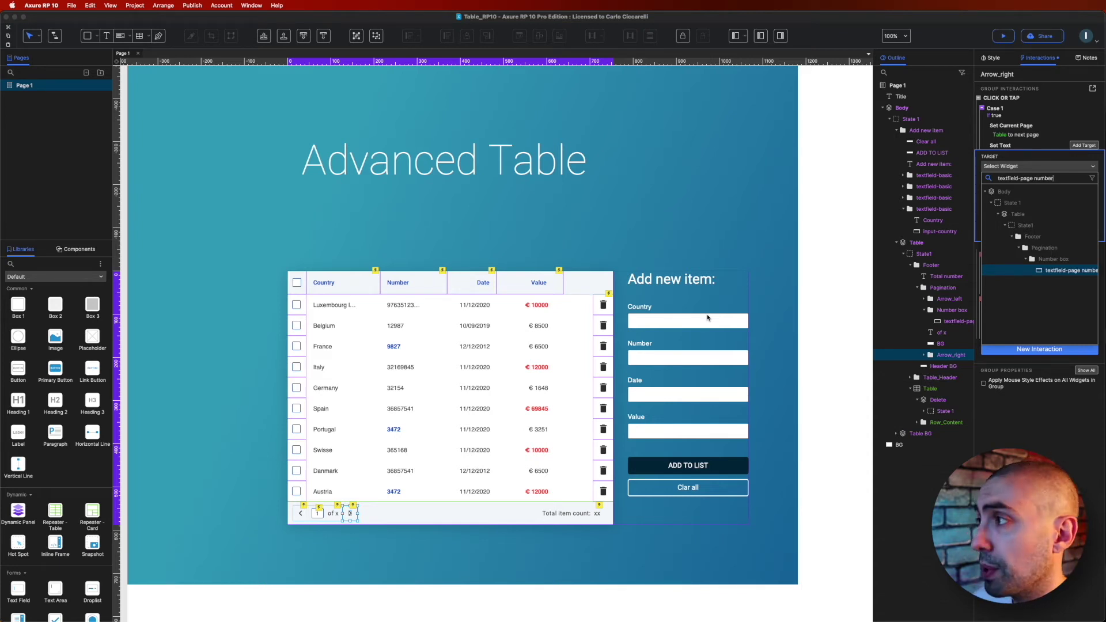
Target textfield-page number and set its text expression to [[table.pageIndex]]
left_click(1056, 271)
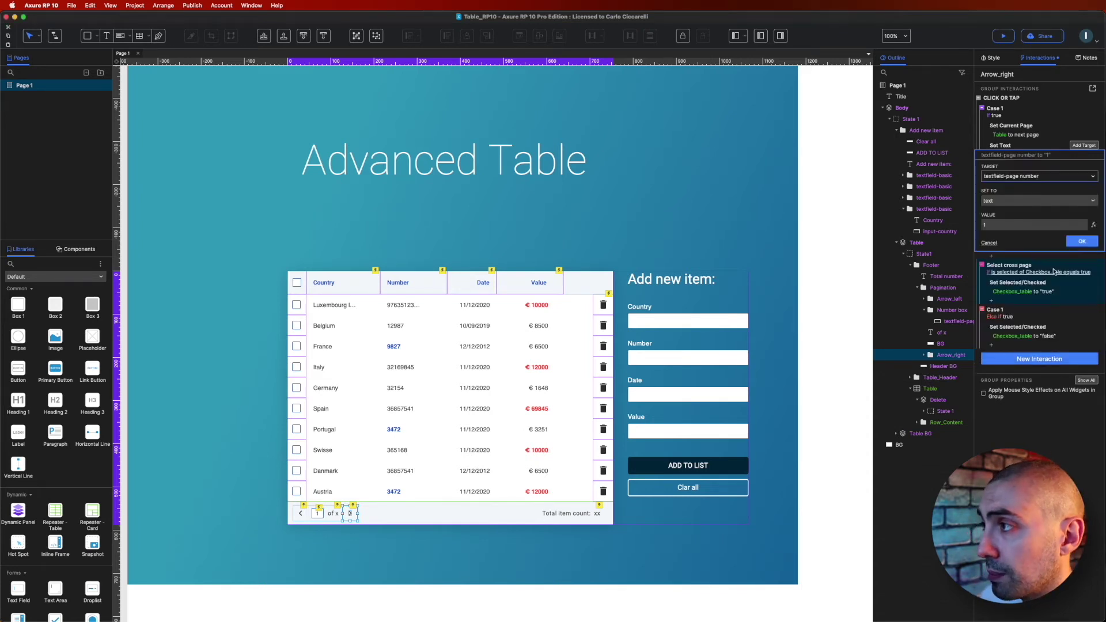
left_click(1093, 226)
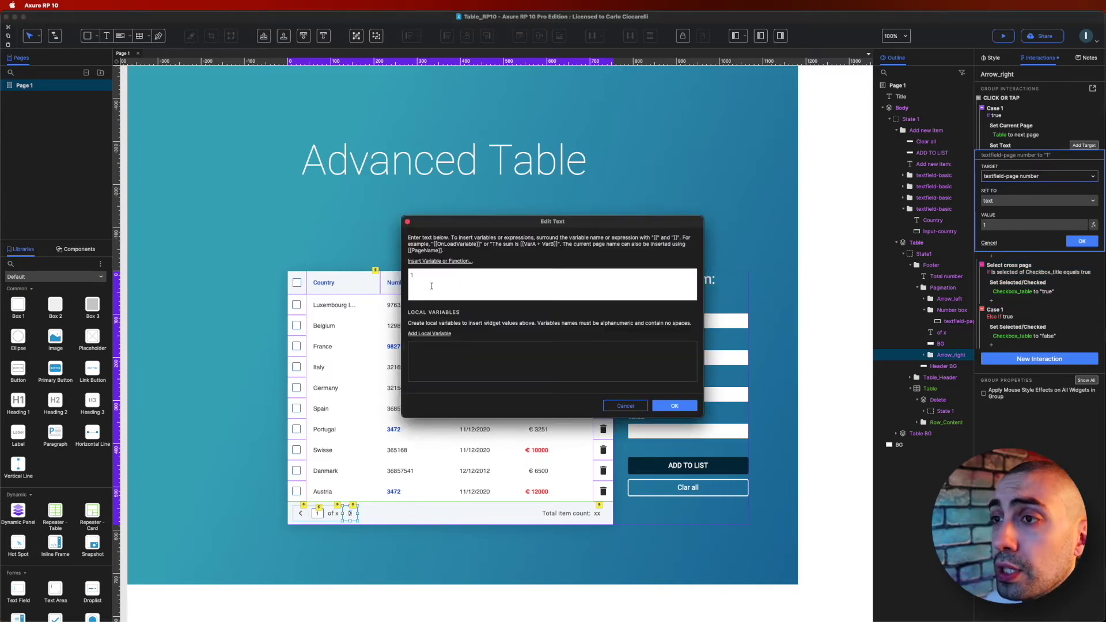
key("super+a")
key("BackSpace")
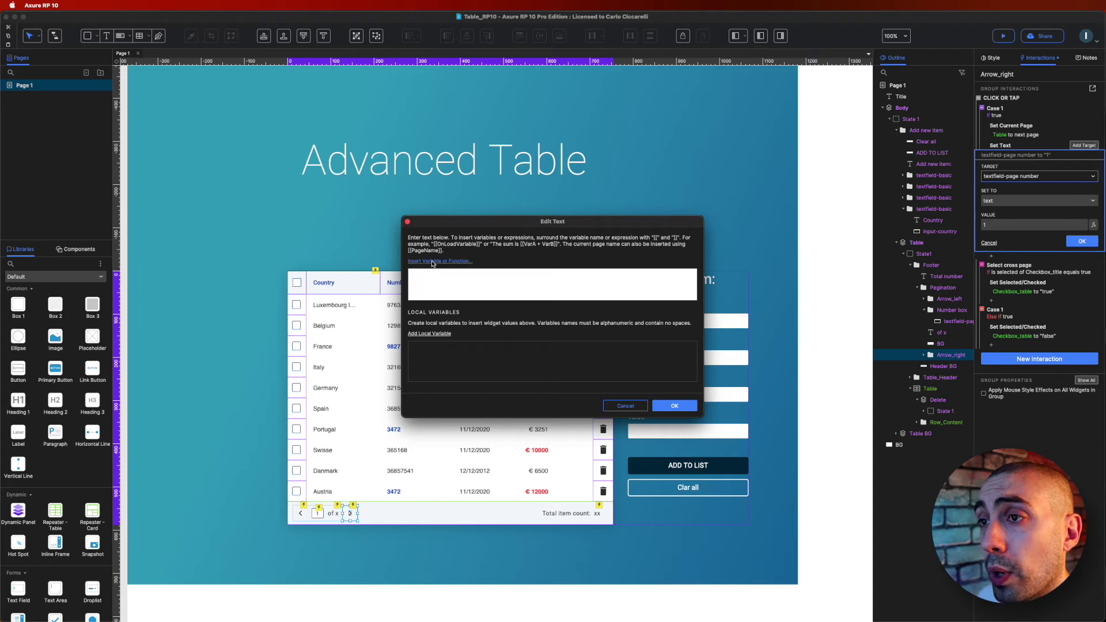
left_click(433, 262)
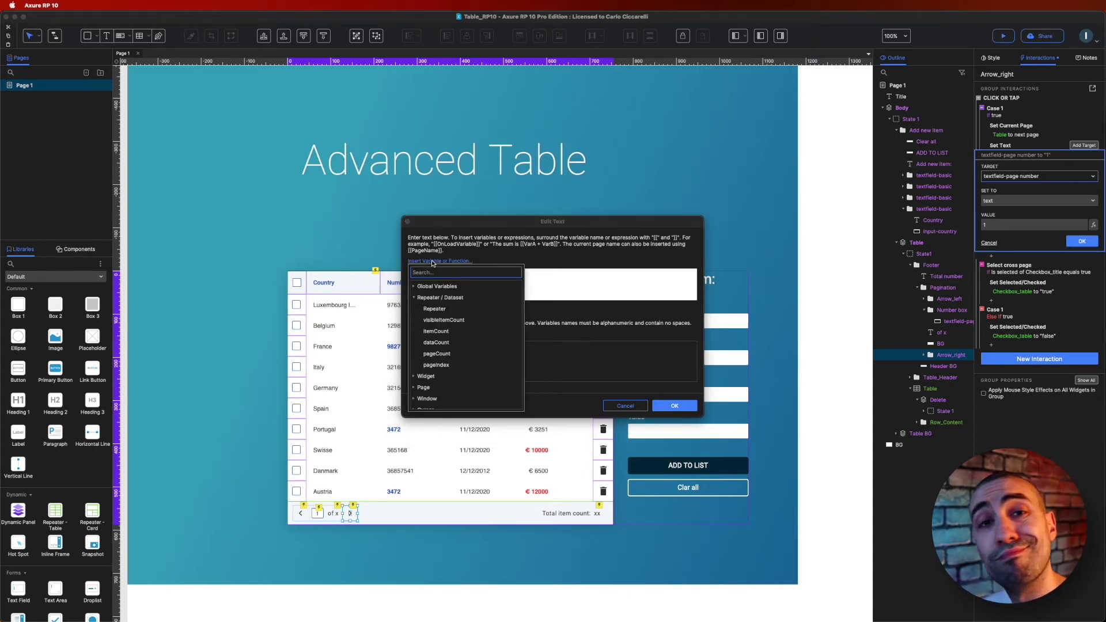
left_click(448, 366)
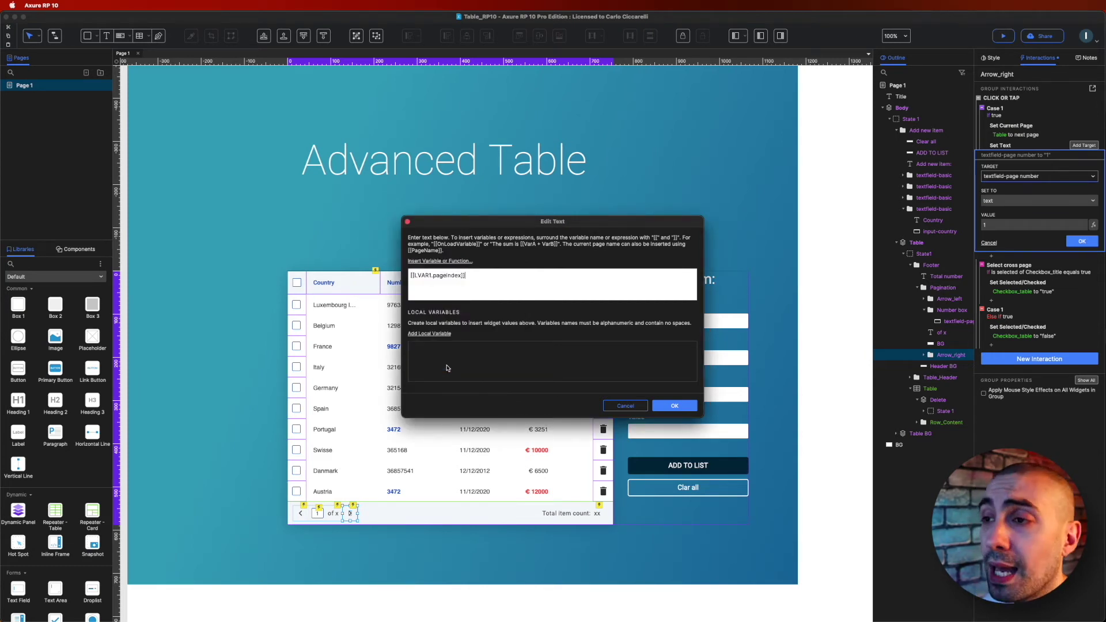
left_click_drag(431, 276, 416, 276)
key("BackSpace")
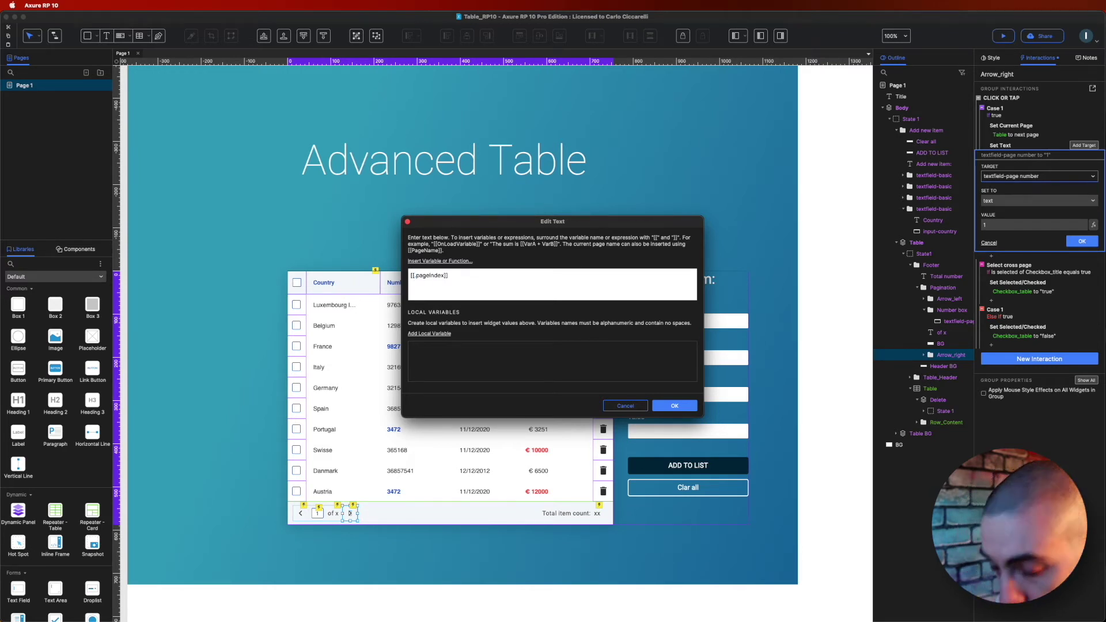
type("table")
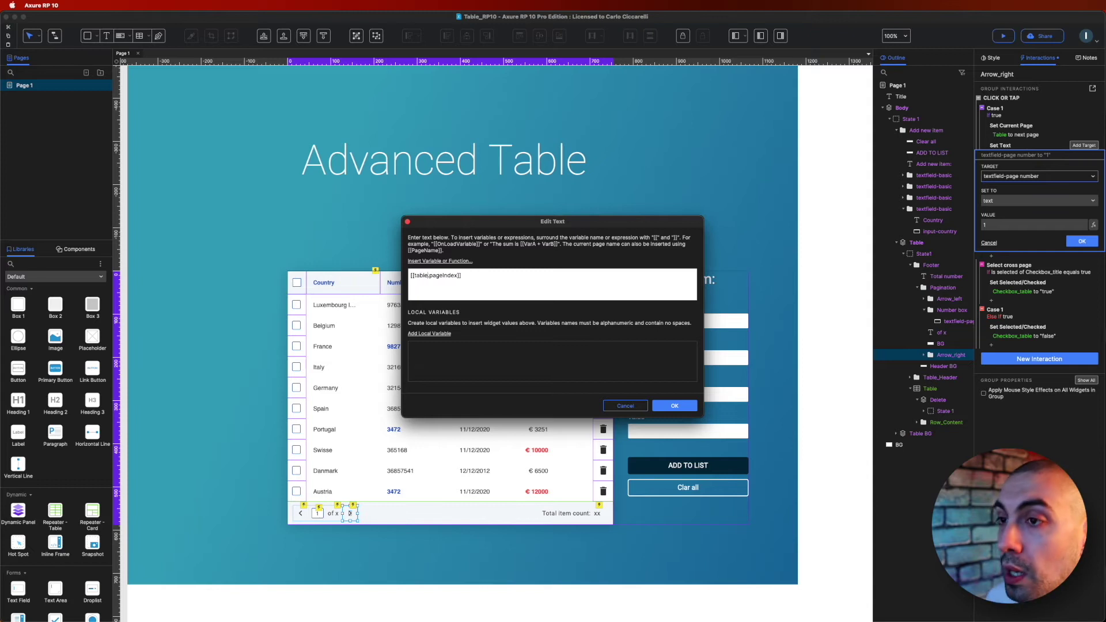
Bind a local variable 'table' to the Table widget and confirm the expression
left_click(436, 333)
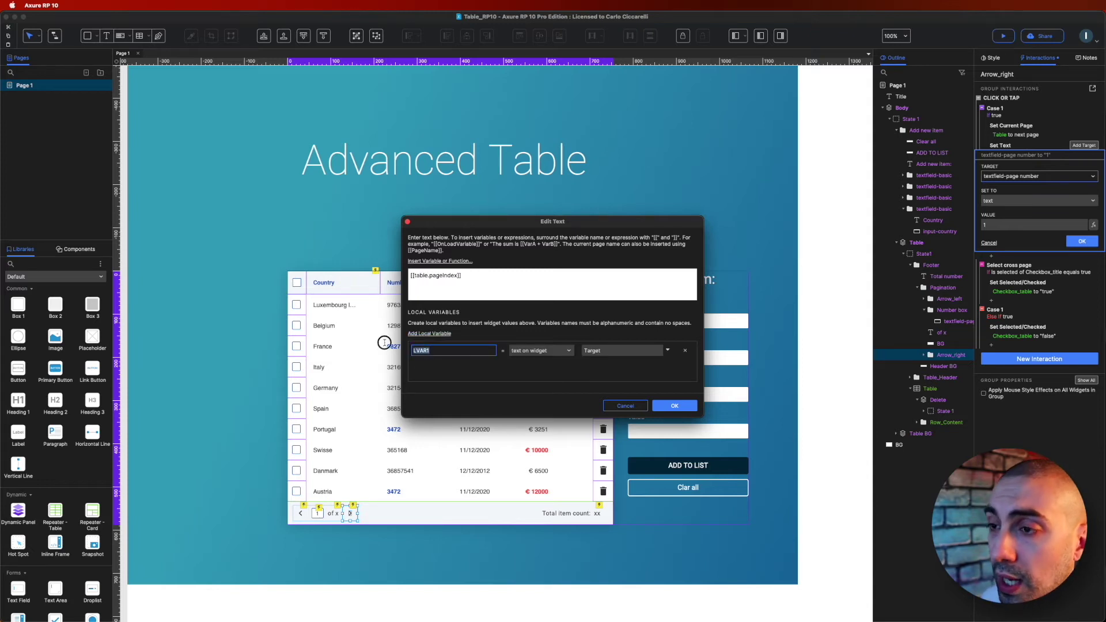
type("table")
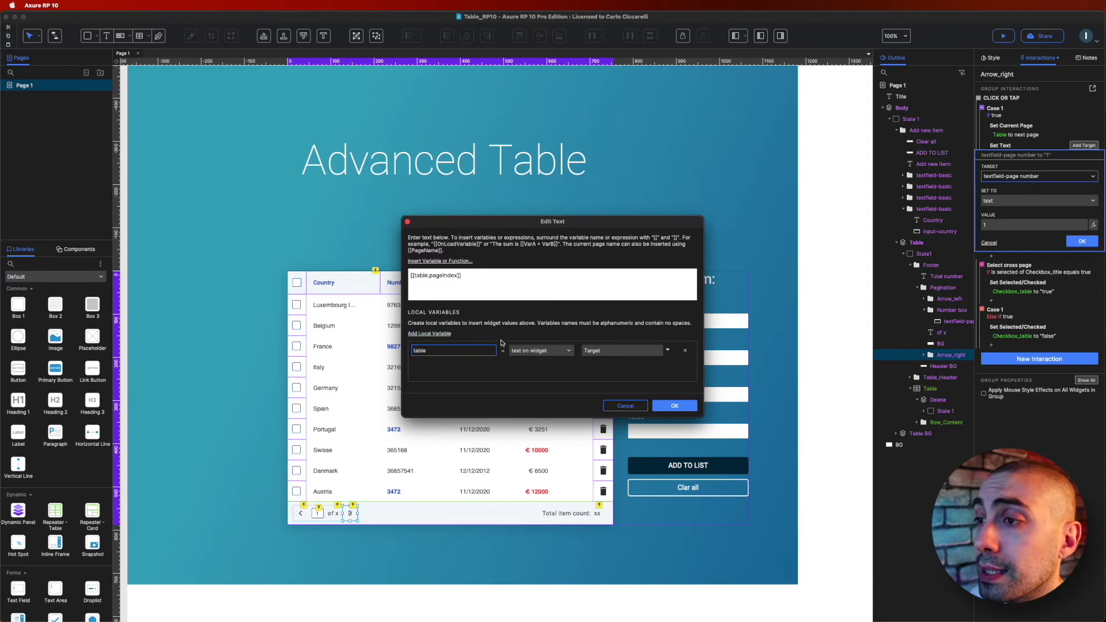
left_click(541, 351)
left_click(523, 427)
left_click(620, 351)
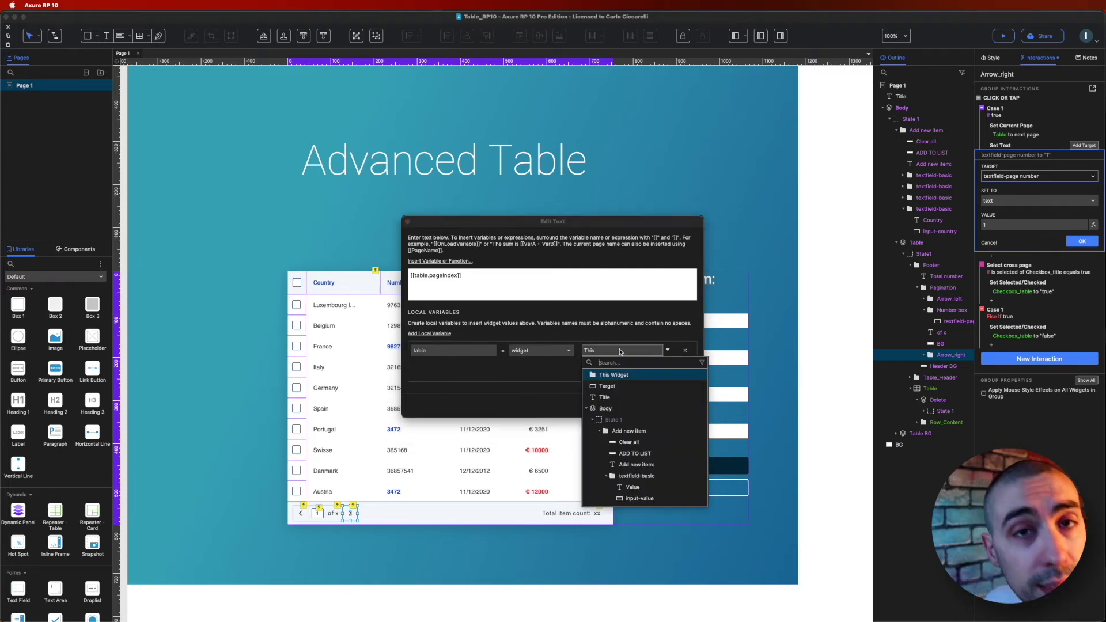
type("tab")
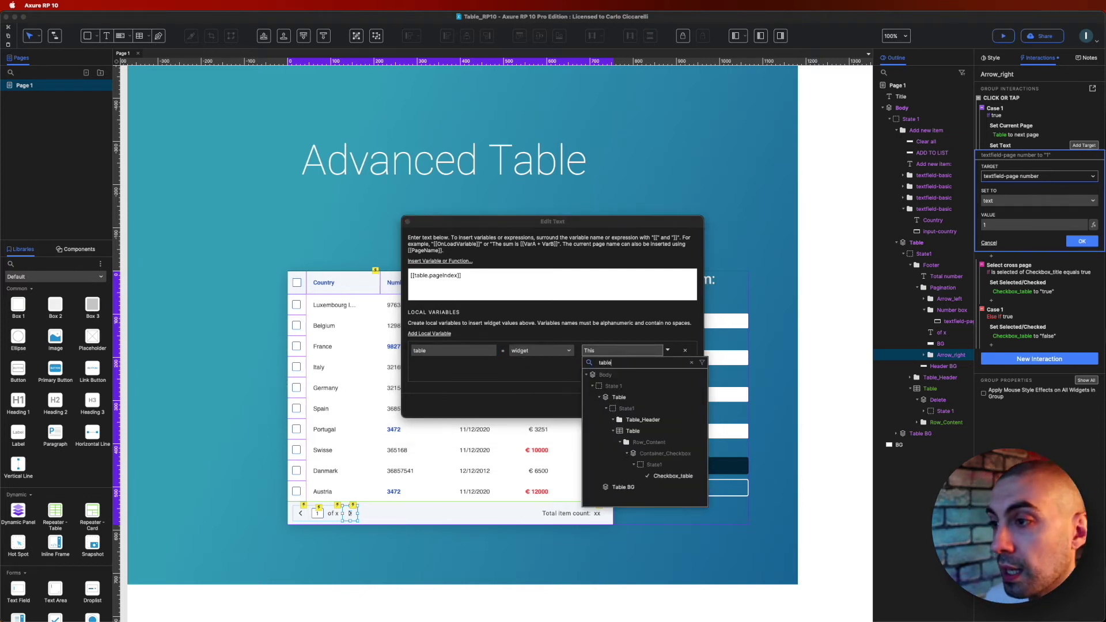
type("le")
left_click(643, 431)
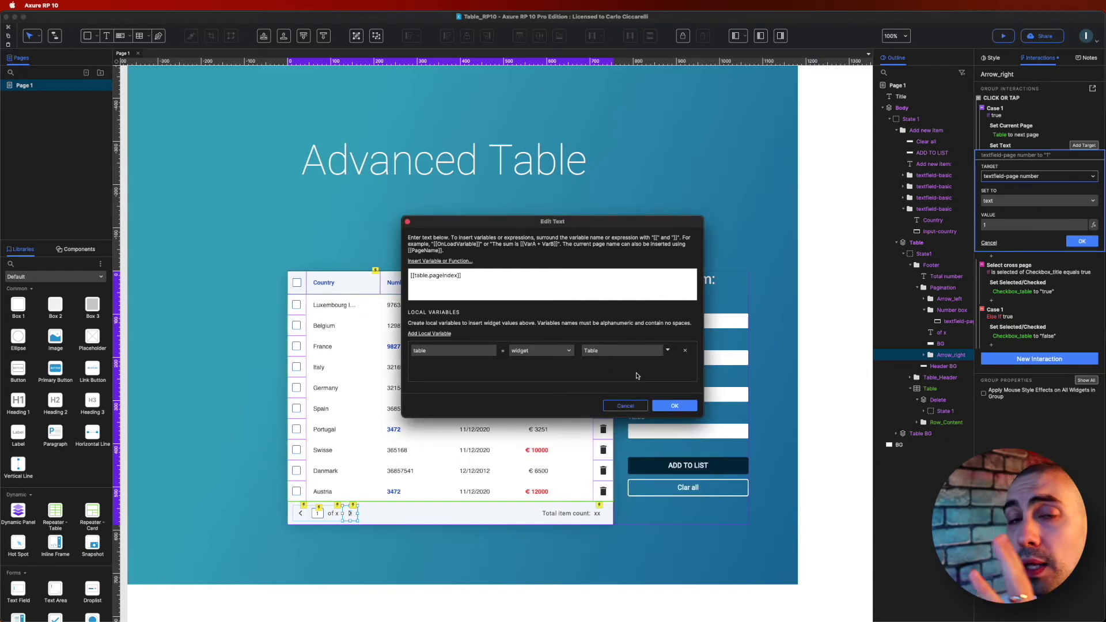
left_click(675, 406)
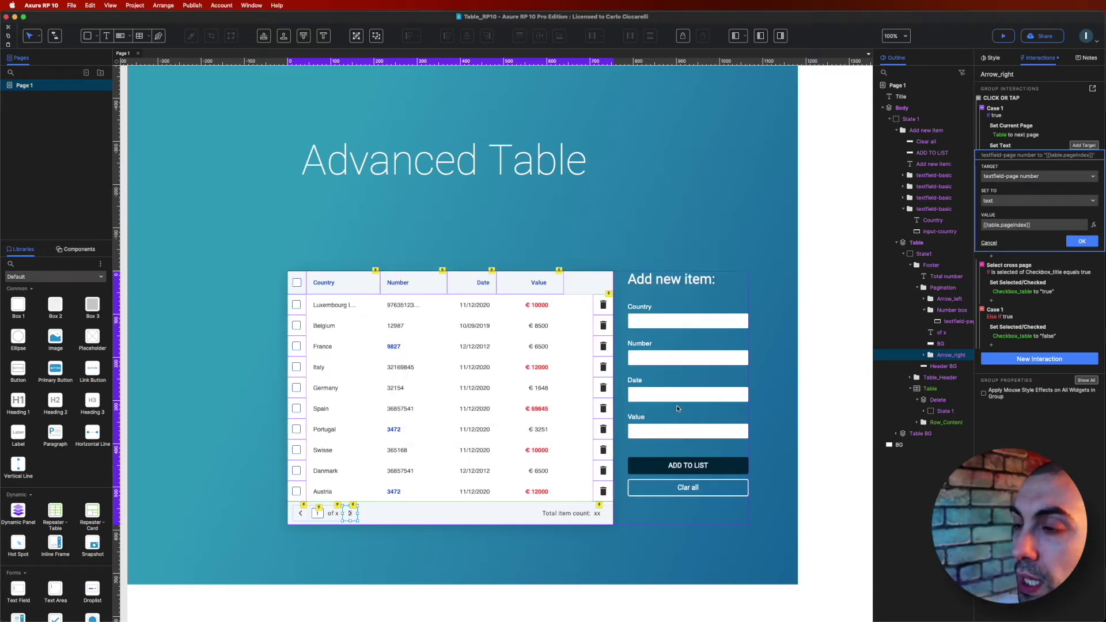
Copy the Set Text action to Arrow_left under Case 0 and delete the empty Case 2
left_click(1081, 242)
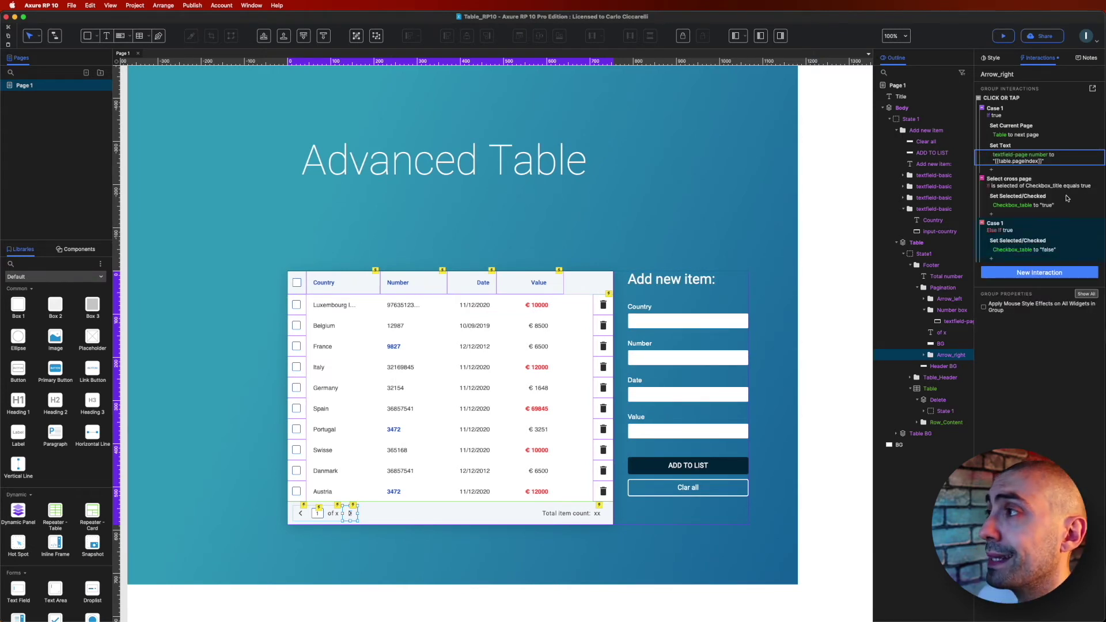
left_click(1037, 148)
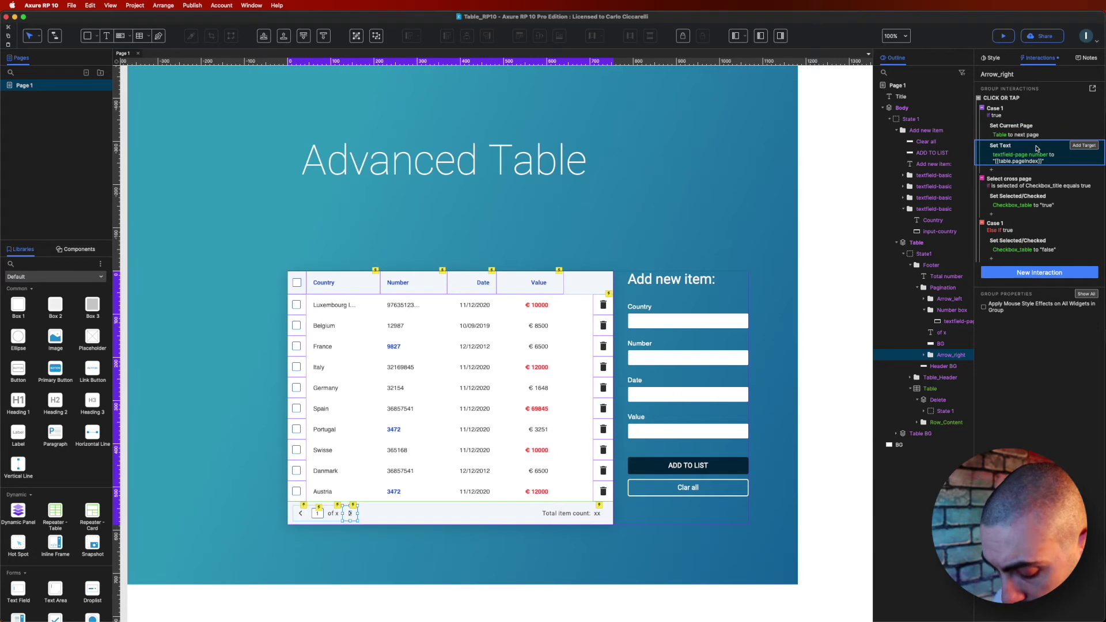
left_click(303, 513)
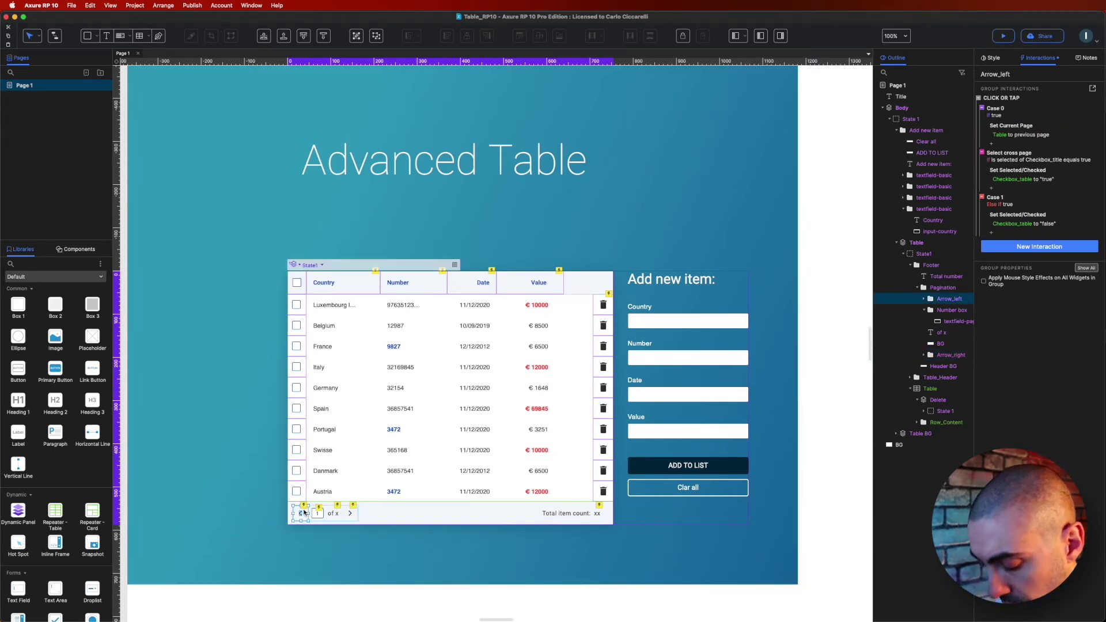
key("super+v")
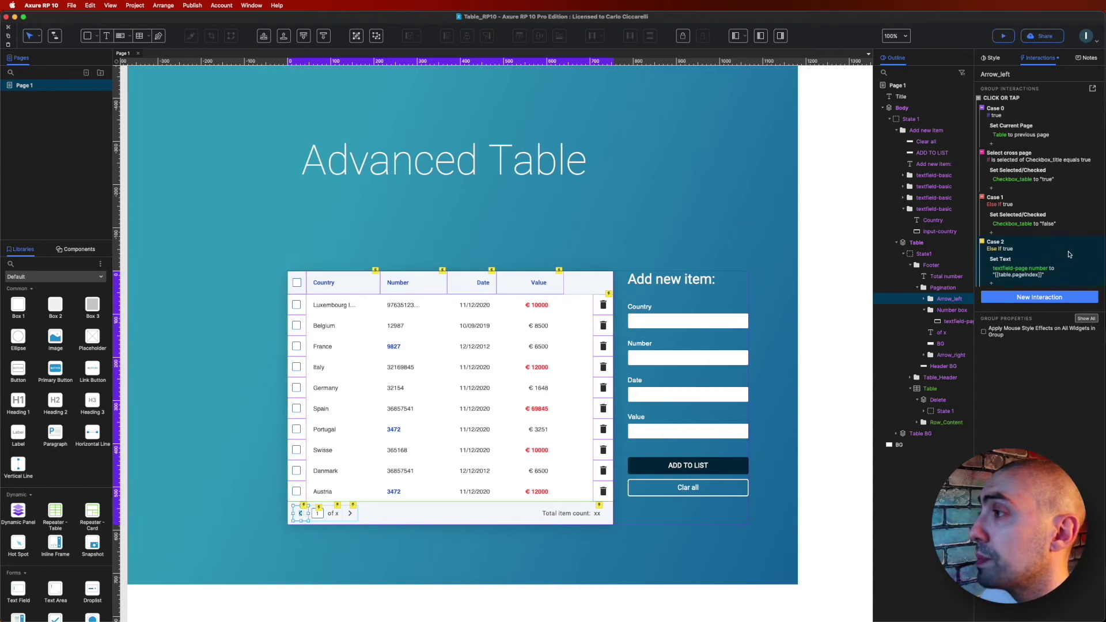
left_click_drag(1013, 257, 1037, 138)
left_click(1028, 274)
key("Delete")
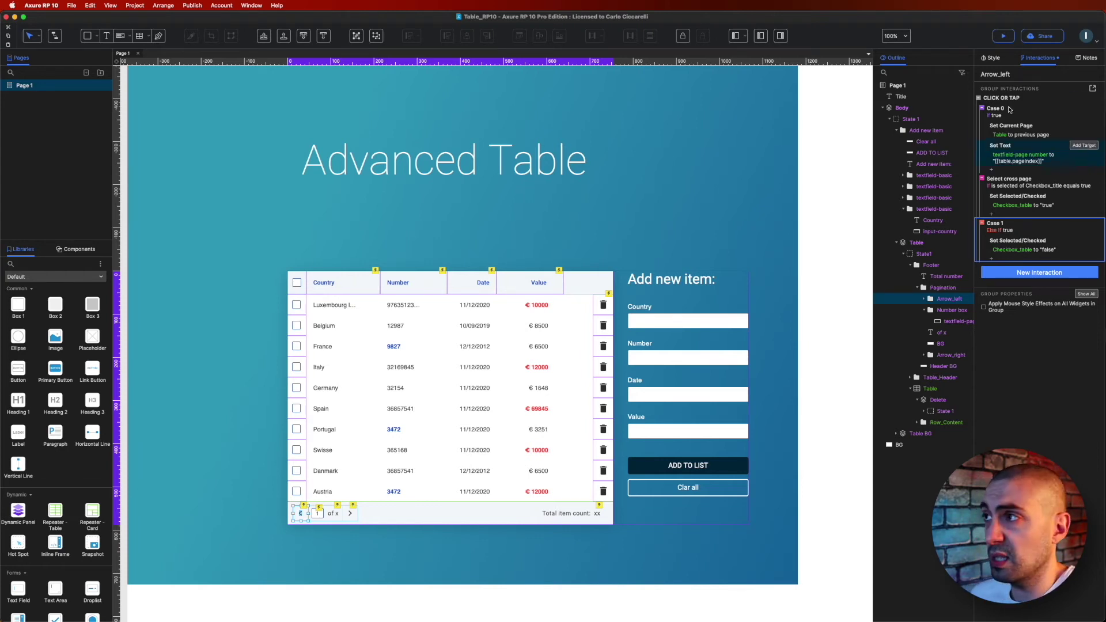
left_click(1003, 38)
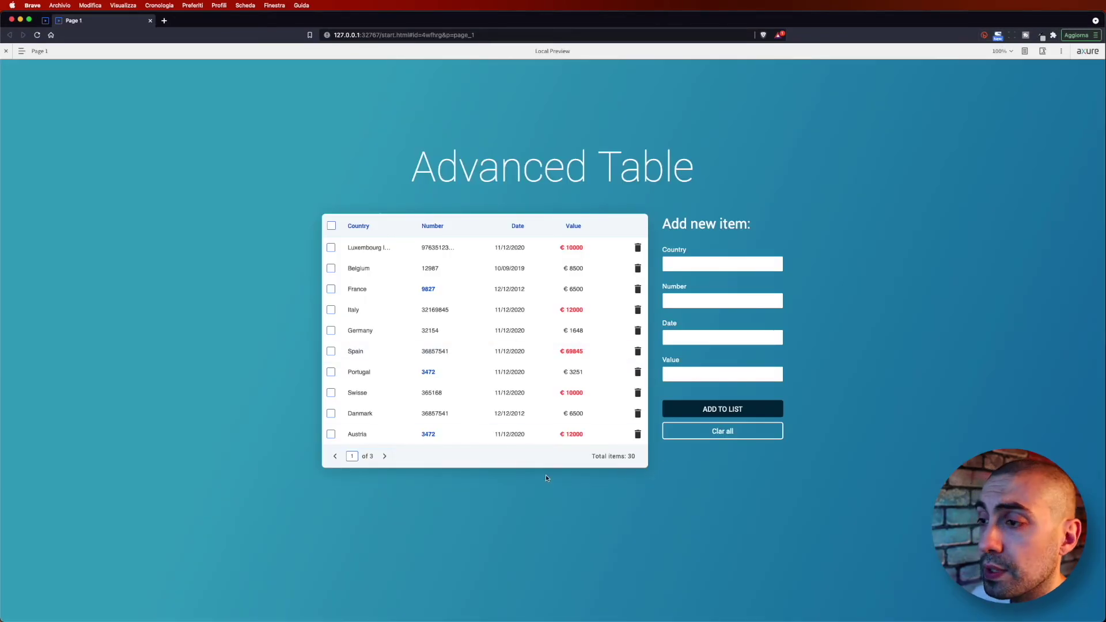
left_click(383, 458)
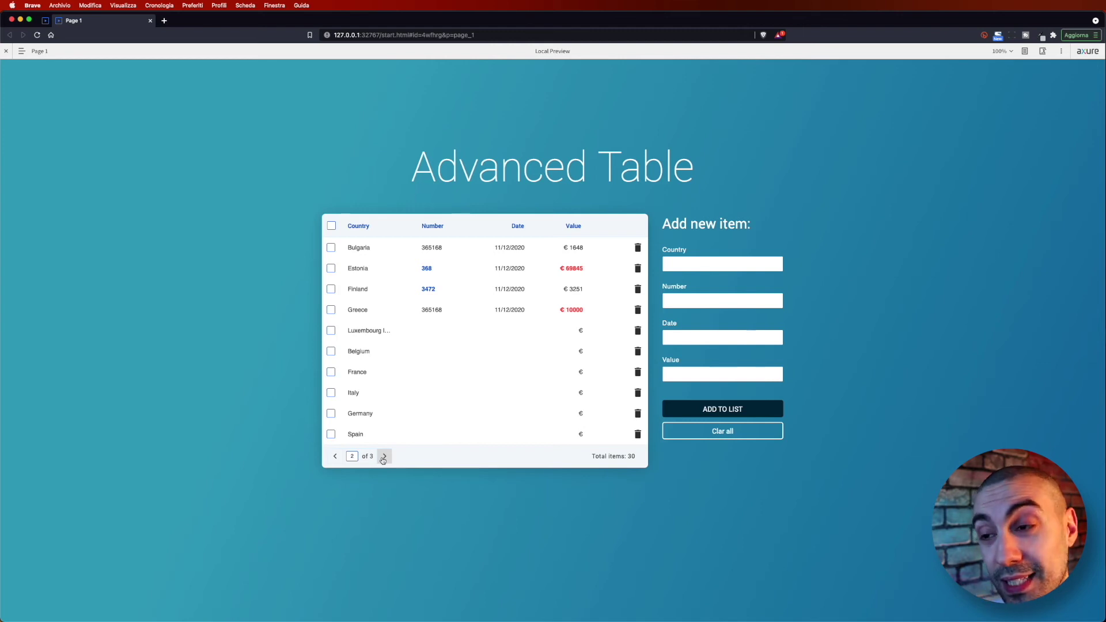
left_click(383, 458)
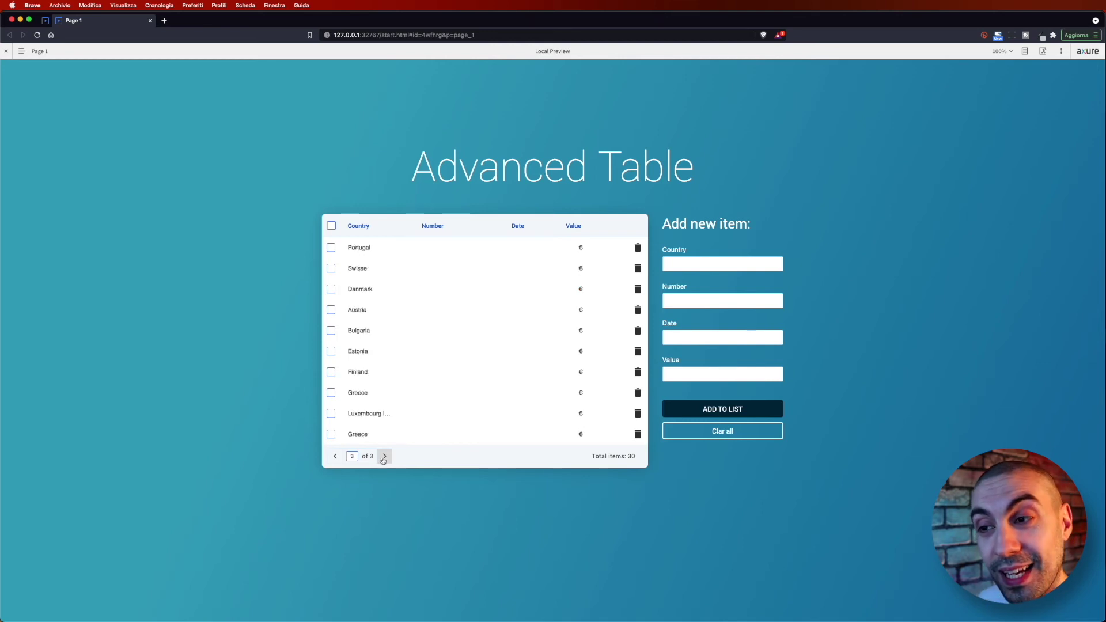
left_click(342, 460)
left_click(343, 460)
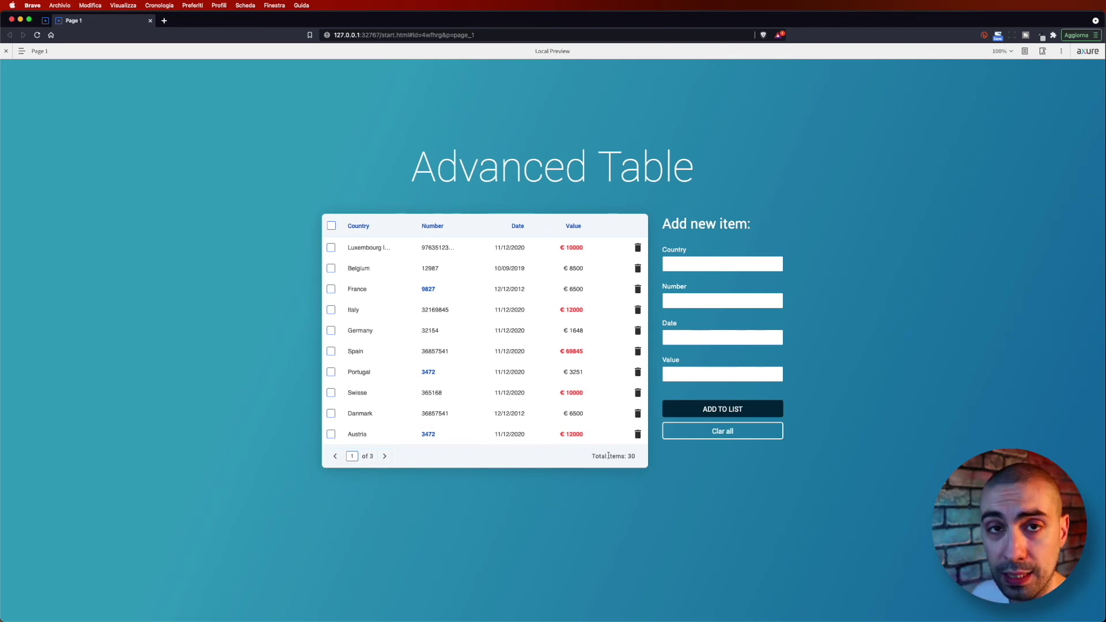
Inspect the 'of x' label's text expression, of [[pagination.pageCount]], and cancel without changes
key("super+Tab")
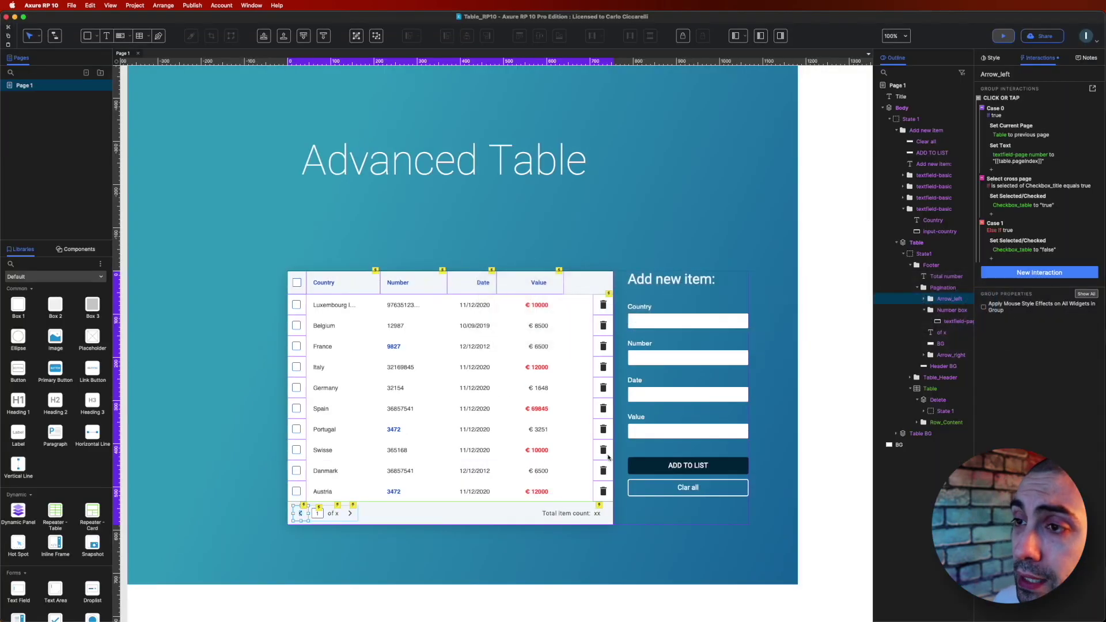
left_click(337, 514)
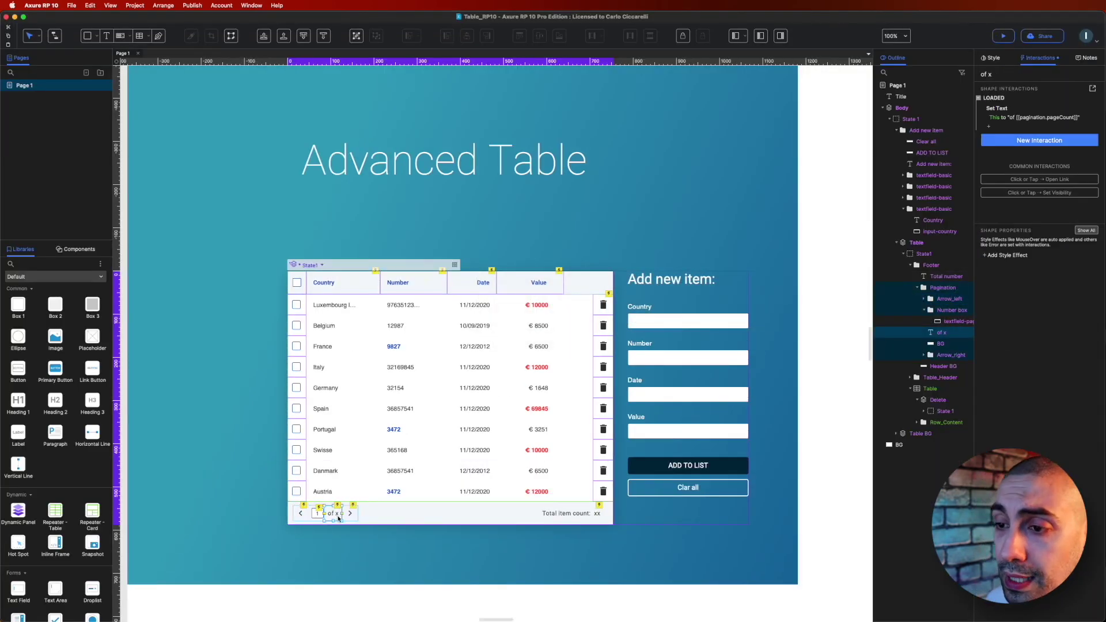
left_click(1003, 119)
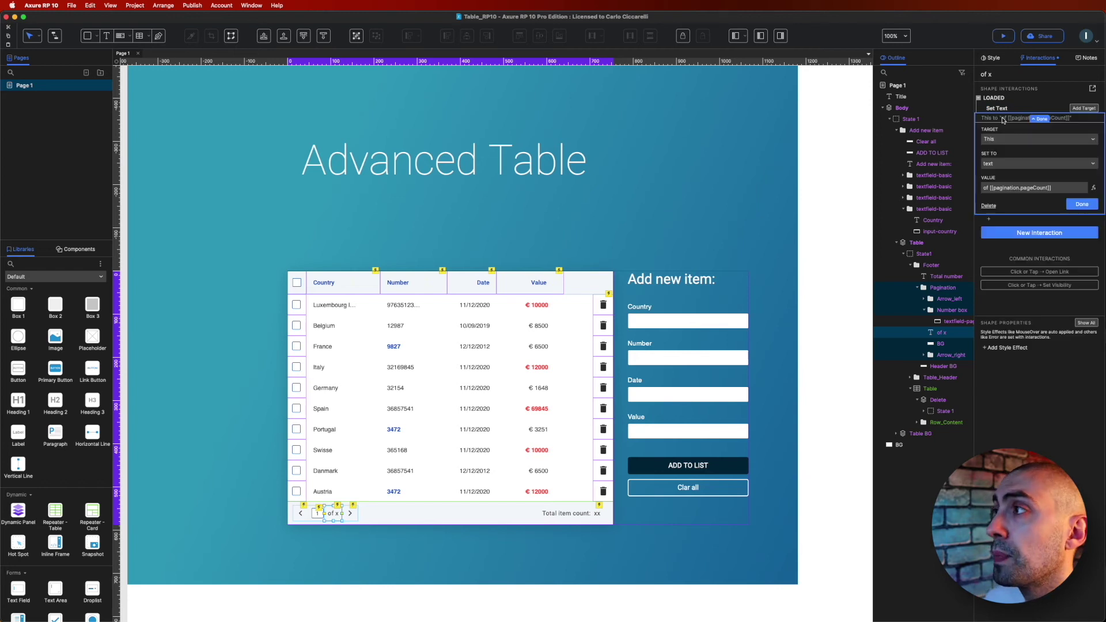
left_click(1095, 189)
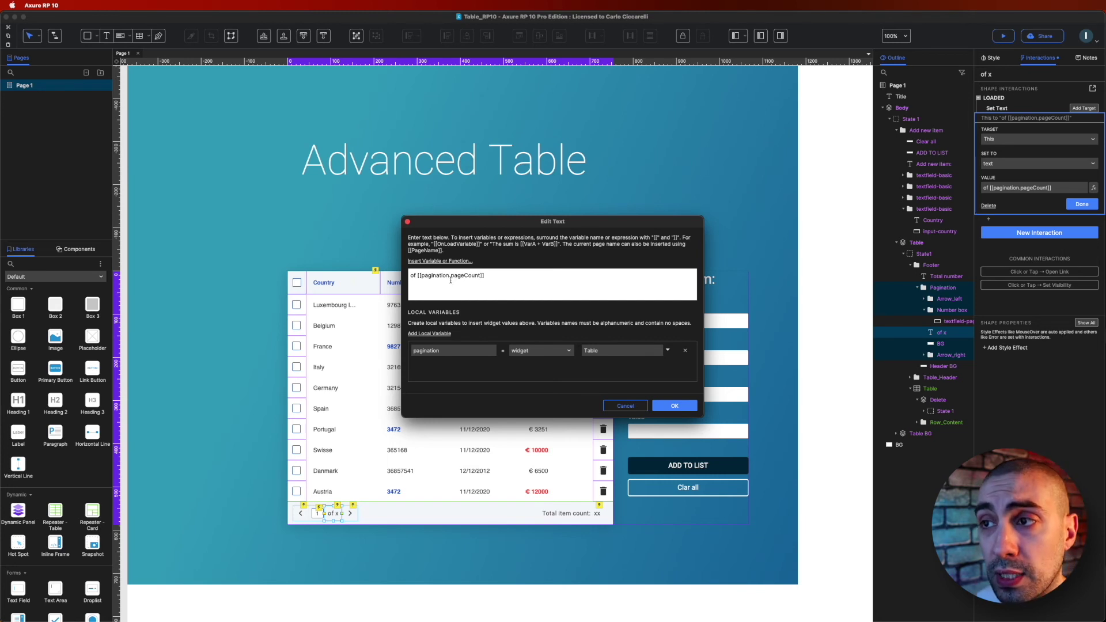
left_click(455, 262)
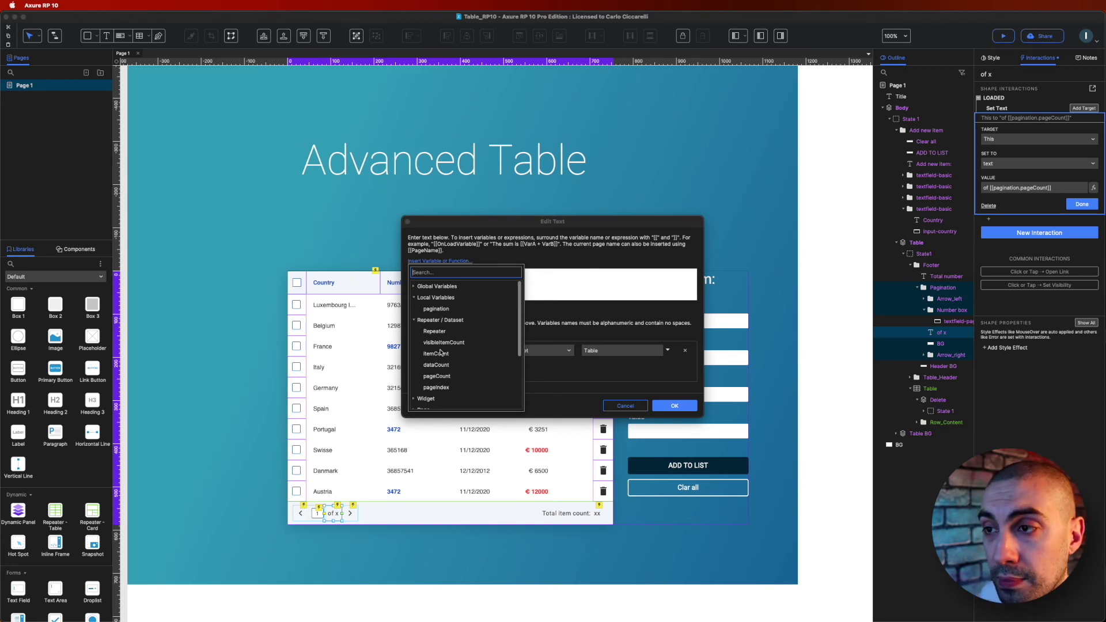
left_click(624, 401)
left_click(625, 406)
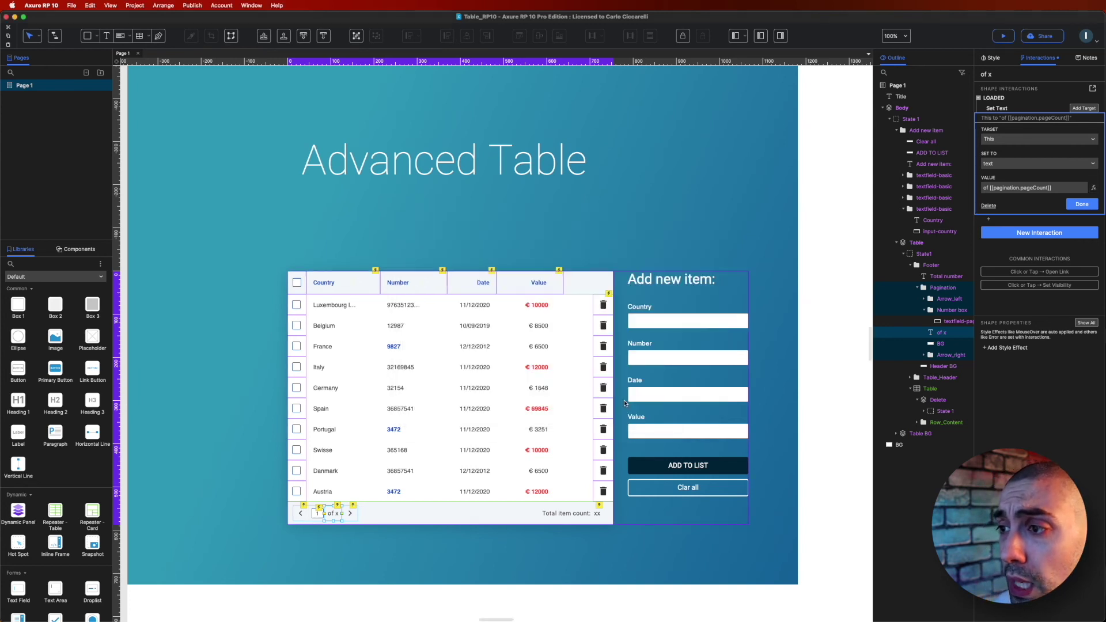
left_click(572, 513)
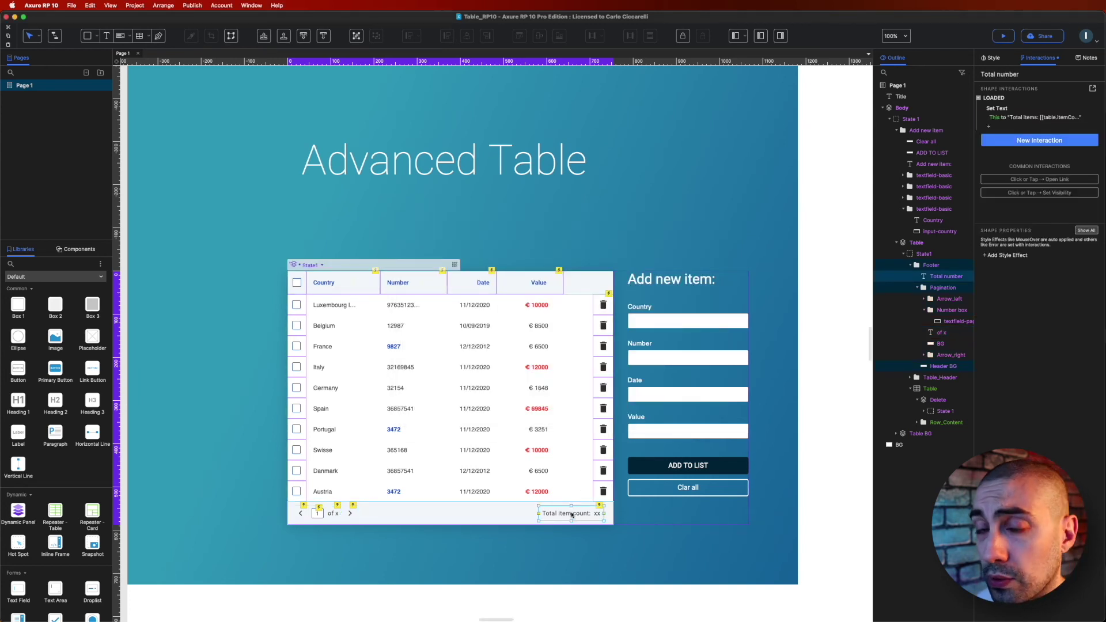
Open the Total number label's Set Text expression, 'Total items: [[table.itemCount]]'
left_click(1018, 120)
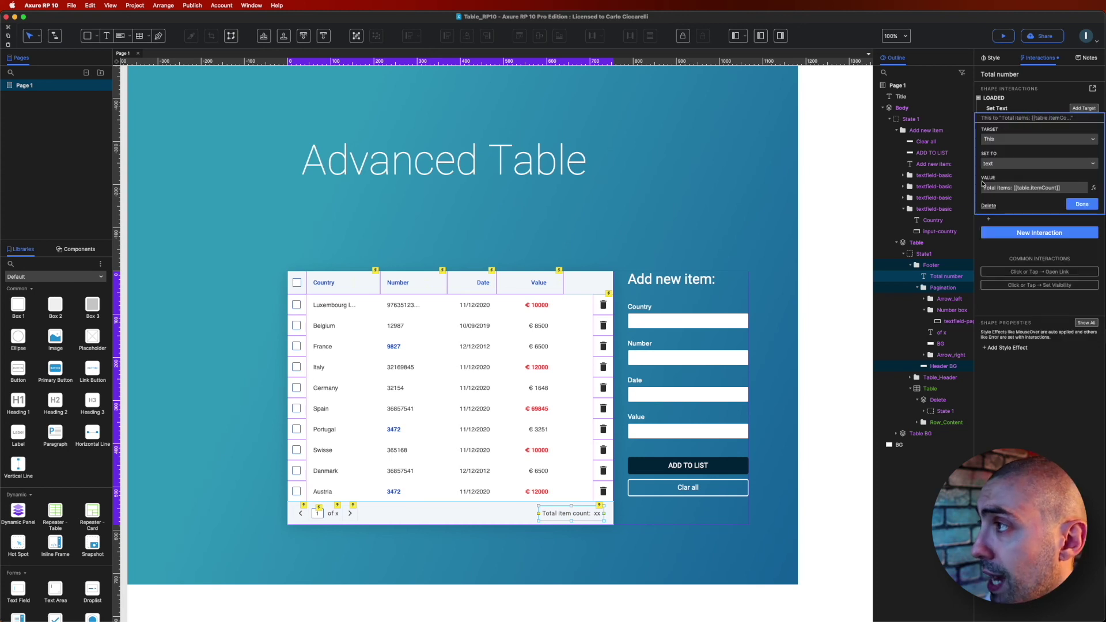
left_click(1094, 188)
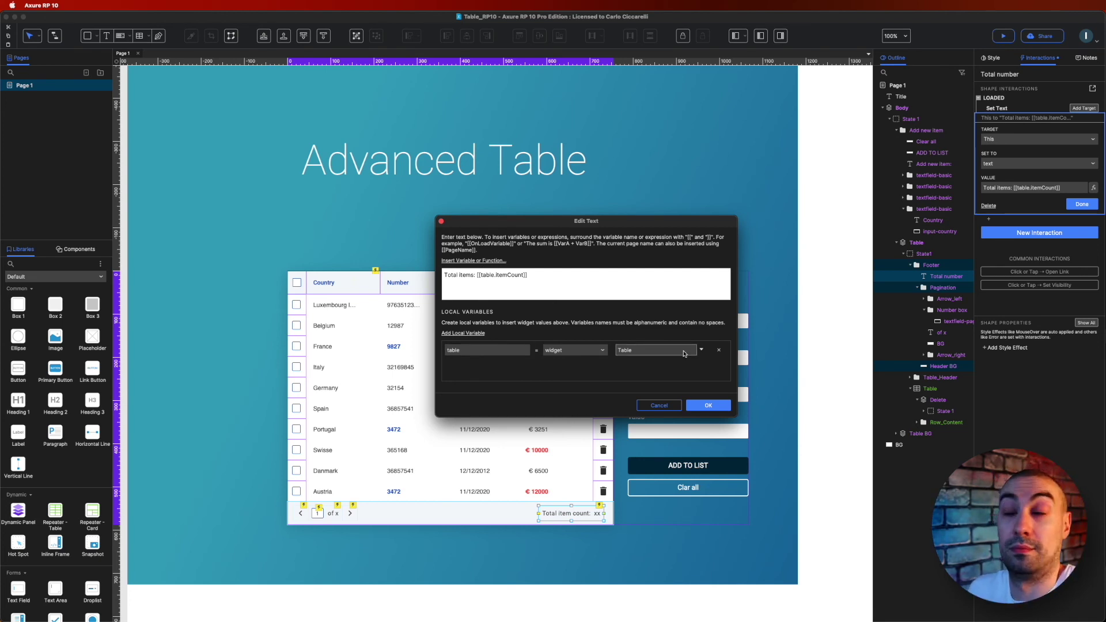
Cancel the Edit Text dialog, leaving the 'Total items: [[table.itemCount]]' expression unchanged
left_click(673, 404)
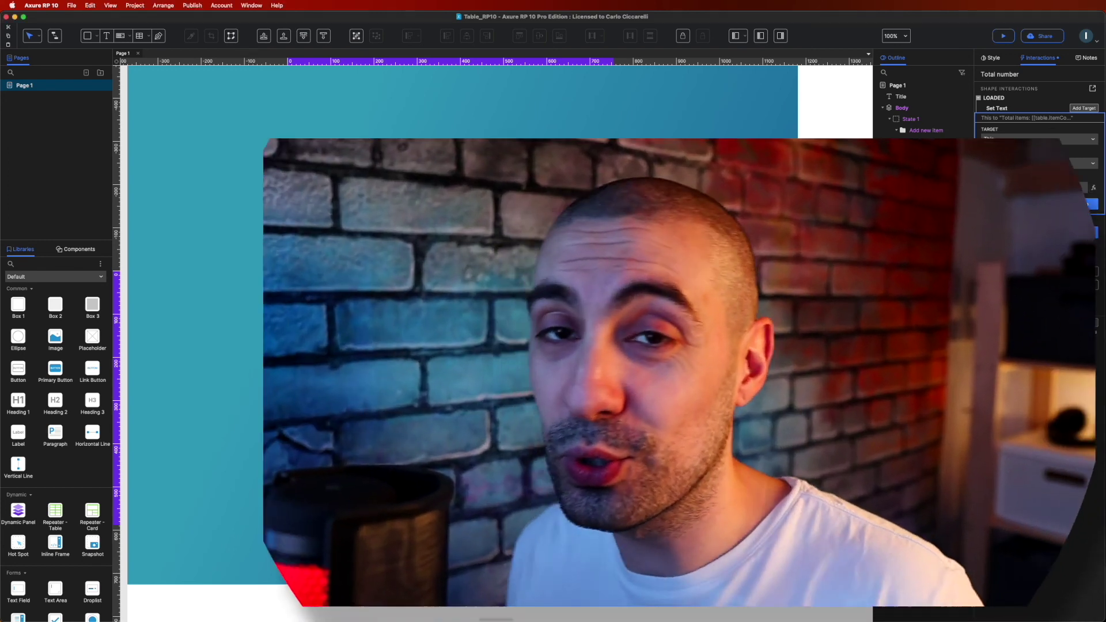